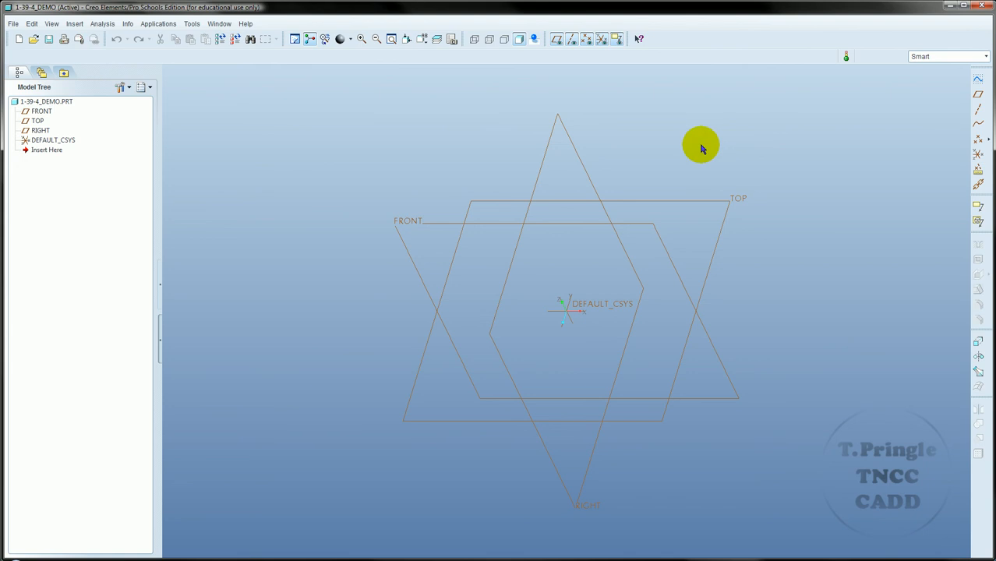
Start a sketch on the FRONT plane with the TOP plane as the reference, oriented Top.
left_click(413, 224)
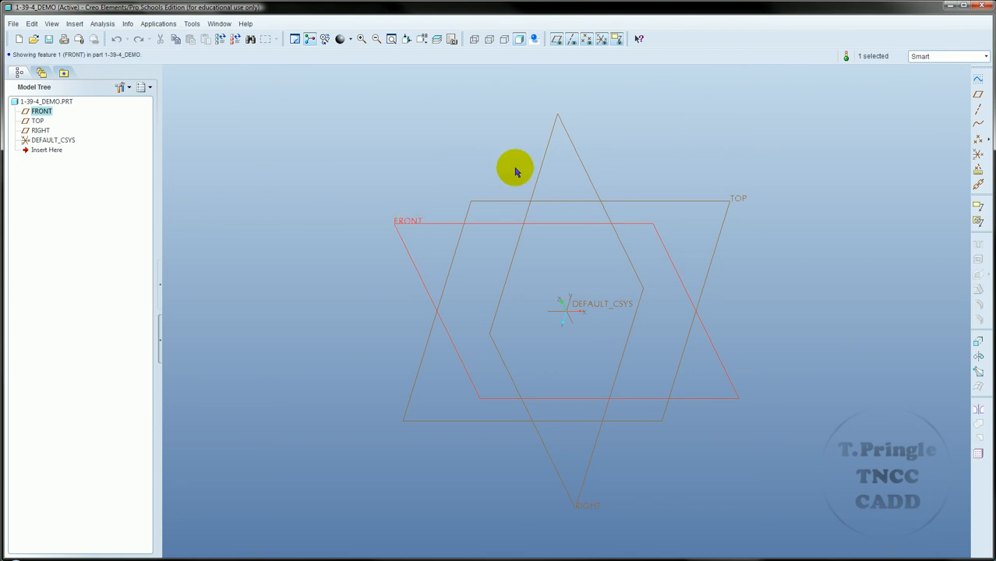
left_click(978, 79)
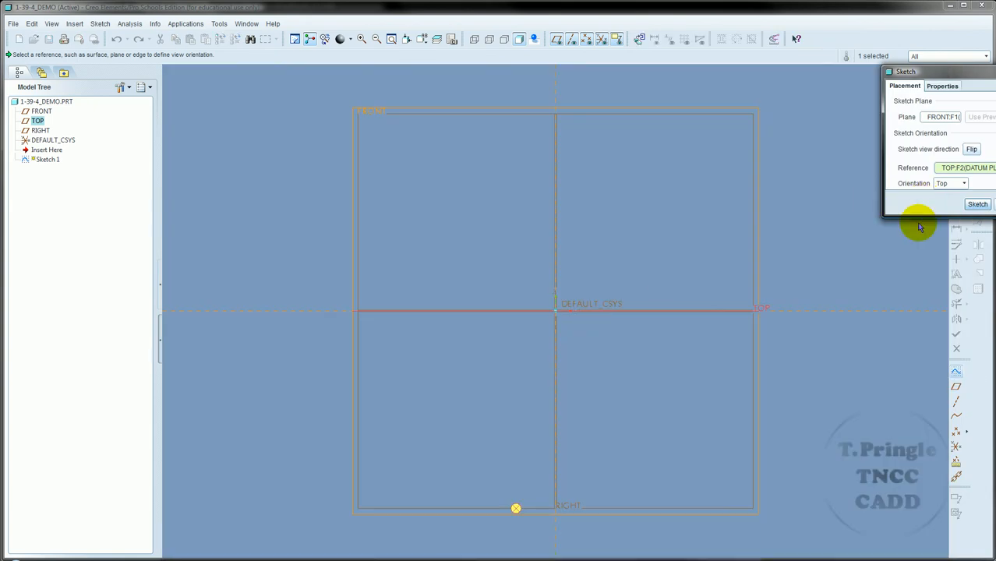
left_click(978, 203)
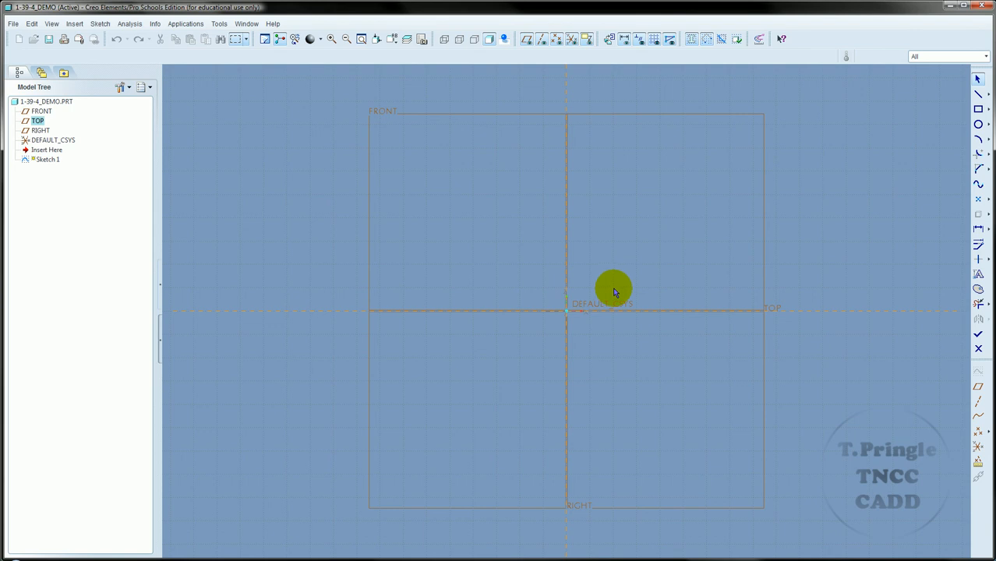
Sketch a closed straight-line profile from the origin, about 2.9 wide and 1.3 tall, with a step at the axis and two slanted outer edges.
scroll(585, 312, "down", 8)
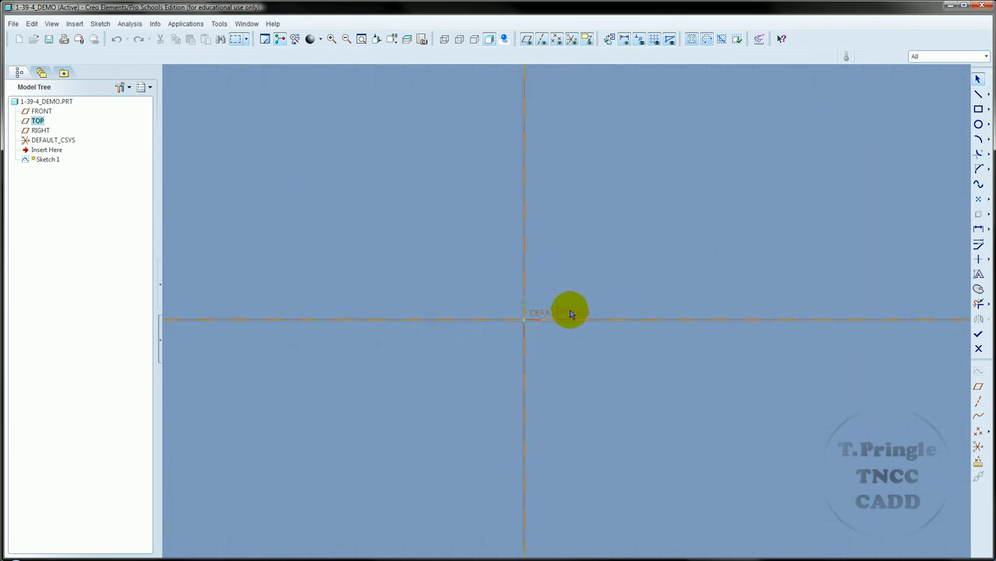
mouse_move(515, 326)
middle_mouse_down("shift")
mouse_move(485, 298)
mouse_move(456, 354)
mouse_move(474, 400)
mouse_move(489, 400)
middle_mouse_up("shift")
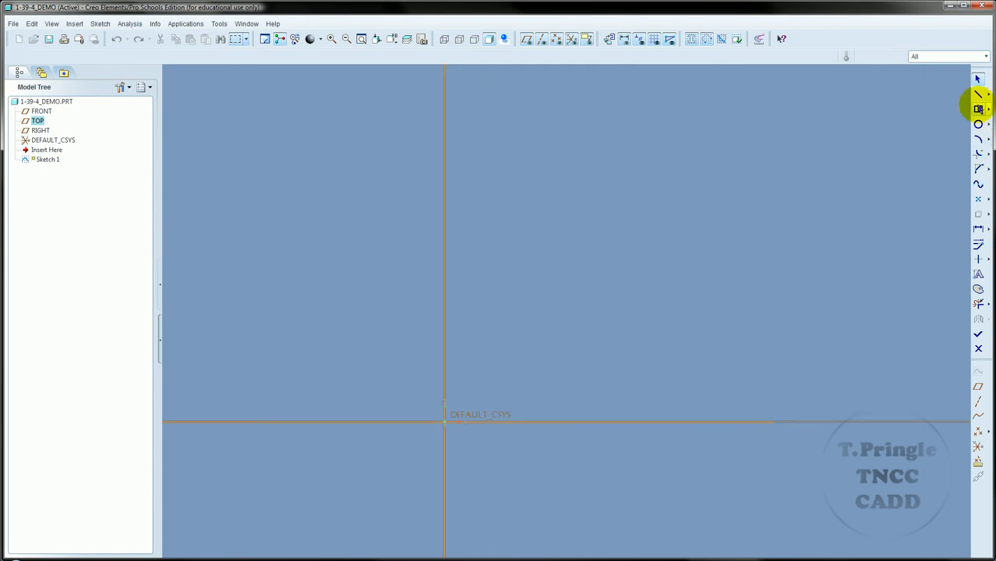
left_click(979, 93)
left_click(444, 422)
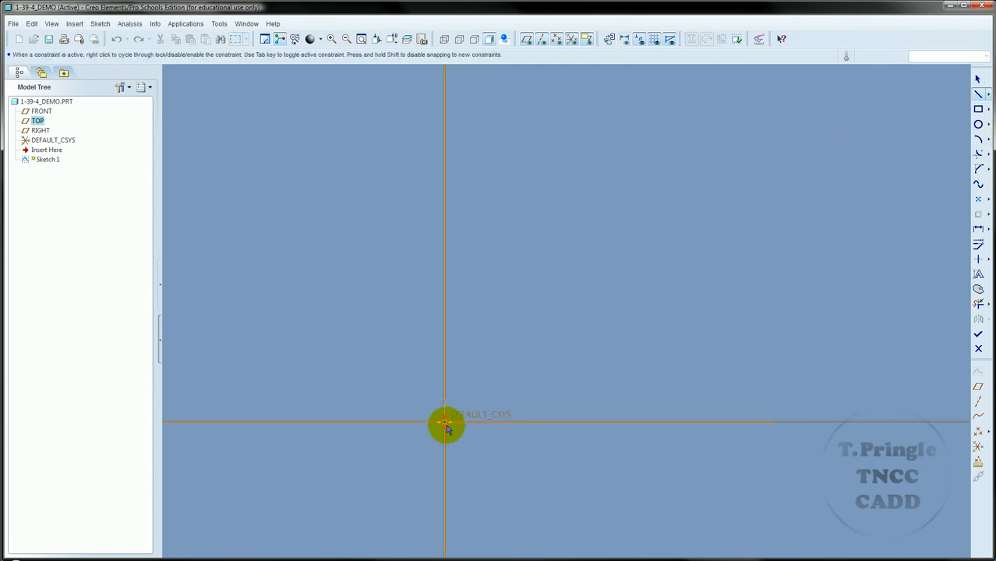
middle_click(751, 423)
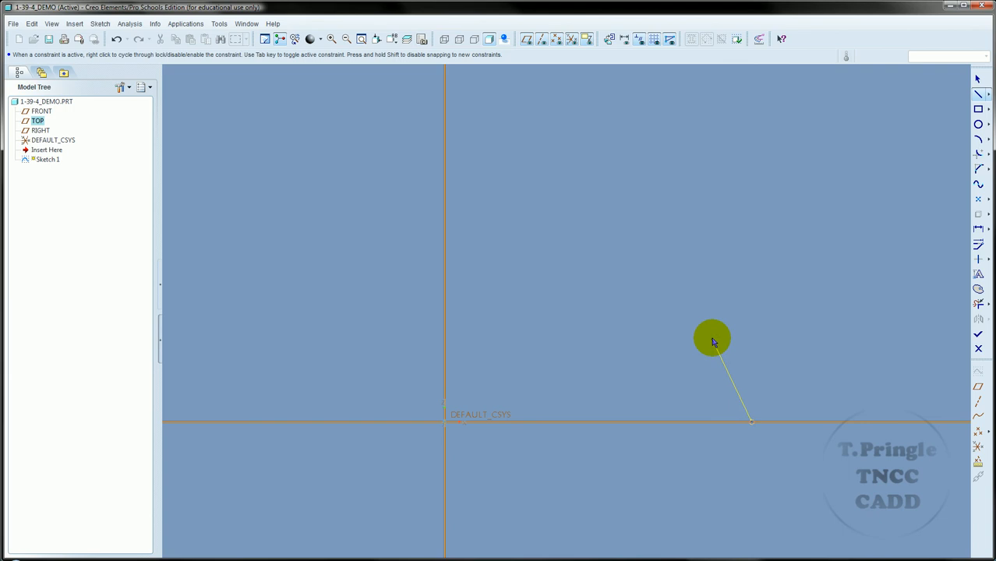
middle_click(712, 341)
left_click(631, 284)
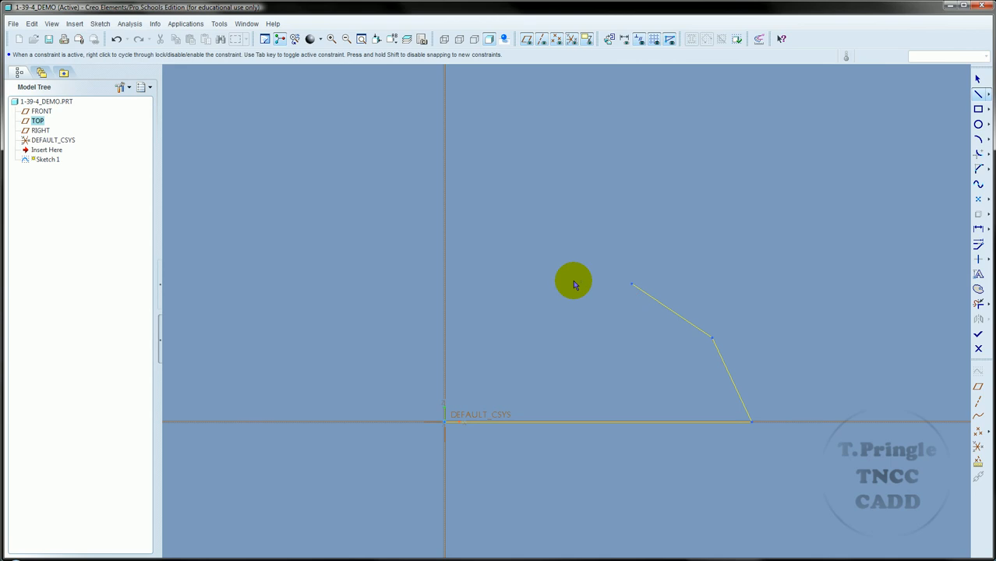
left_click(507, 284)
middle_click(508, 310)
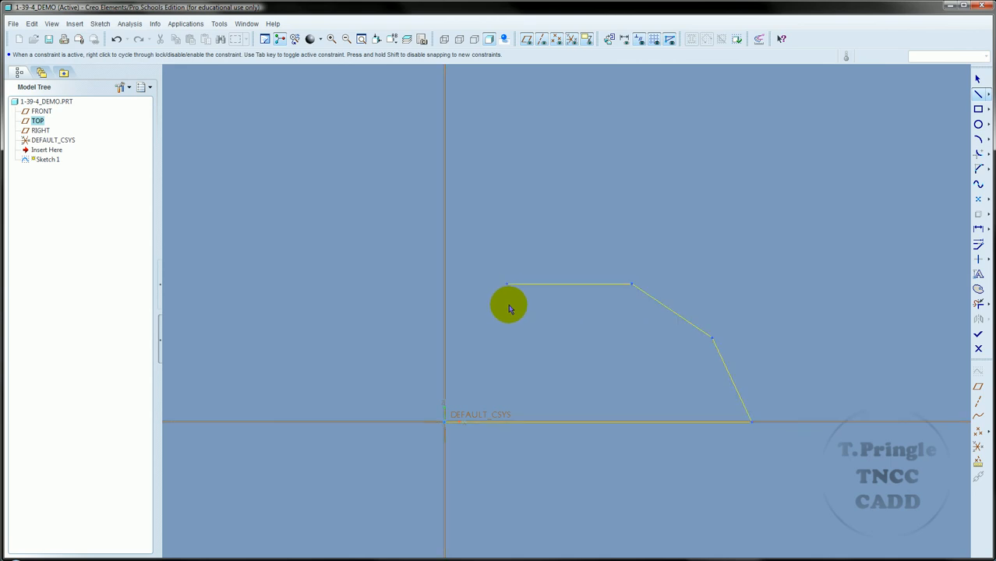
left_click(508, 333)
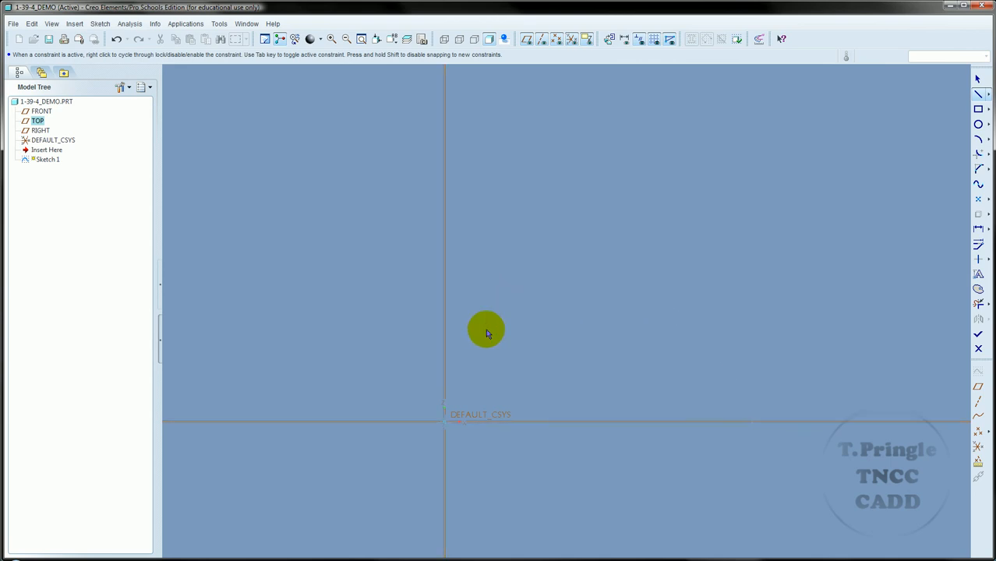
left_click(446, 332)
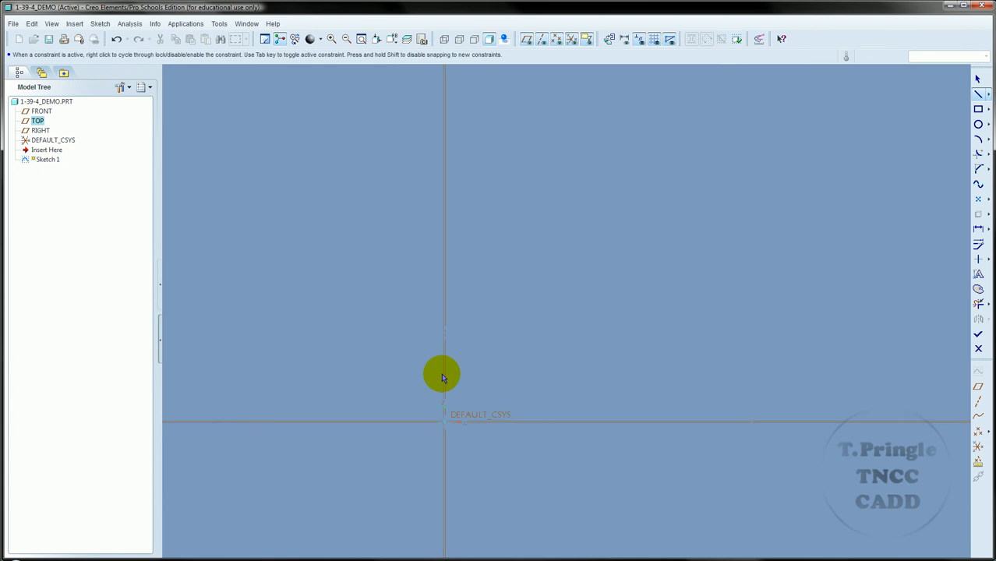
left_click(447, 423)
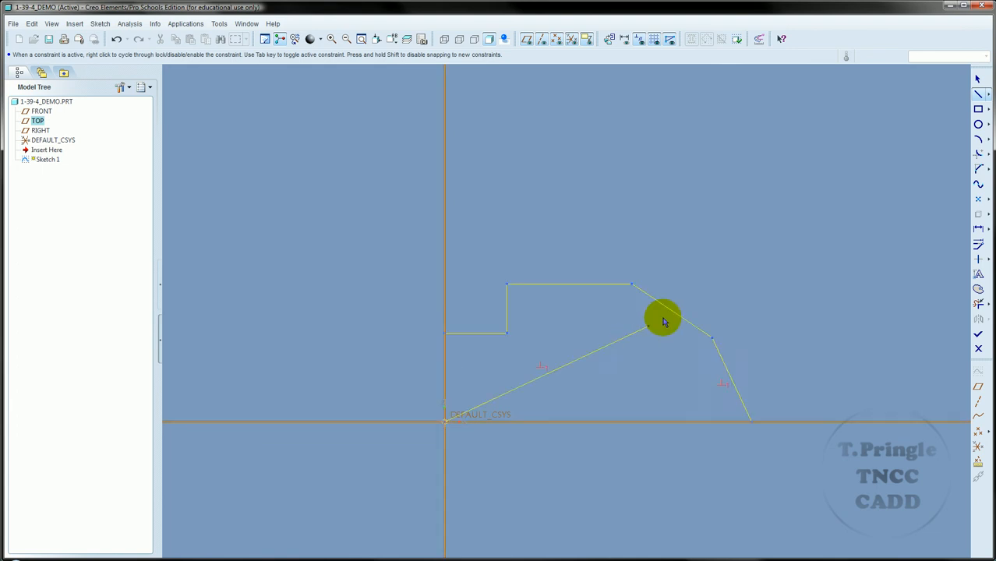
middle_click(784, 286)
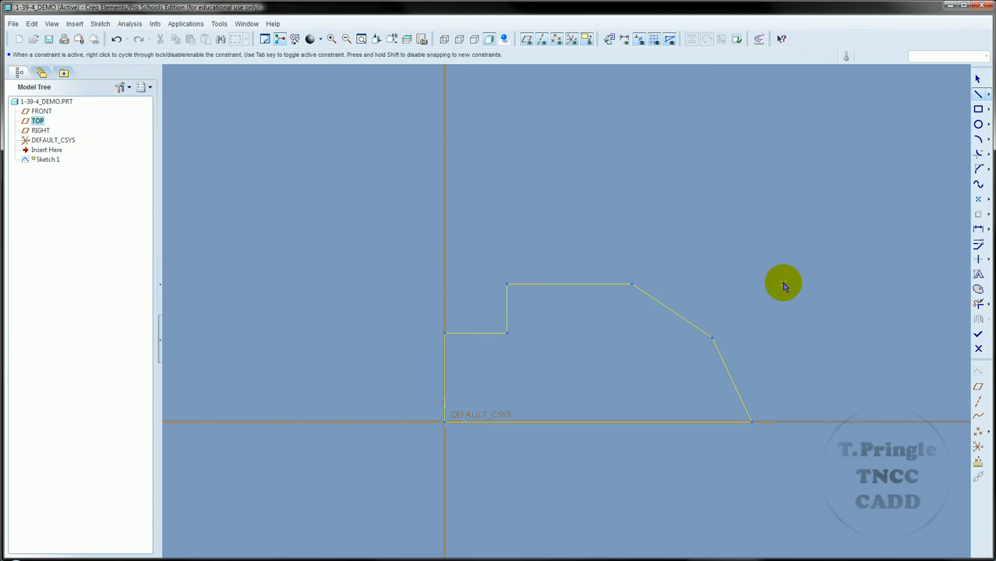
middle_click(864, 205)
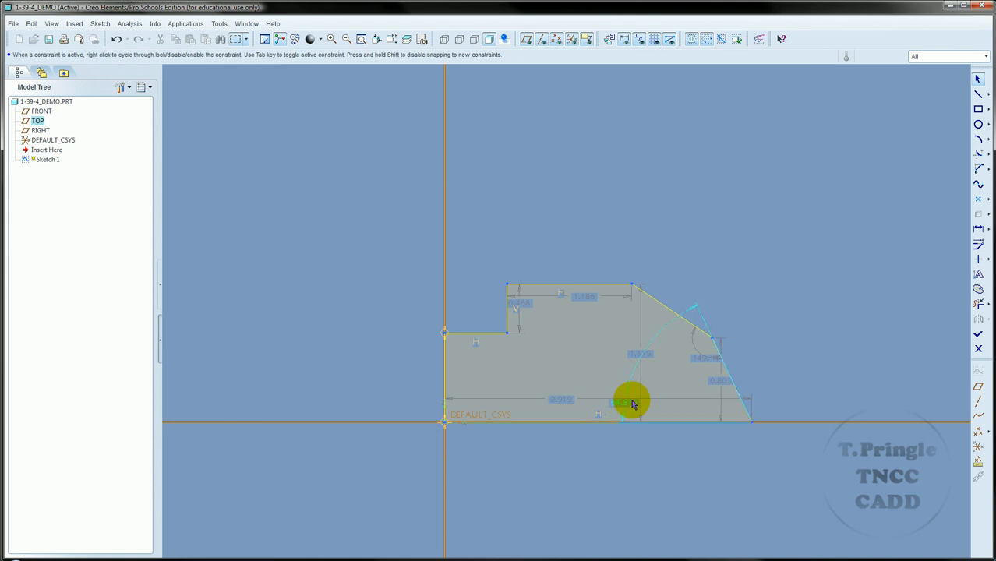
Set the profile's base length to 3.62 and its overall height to 2.
double_click(564, 399)
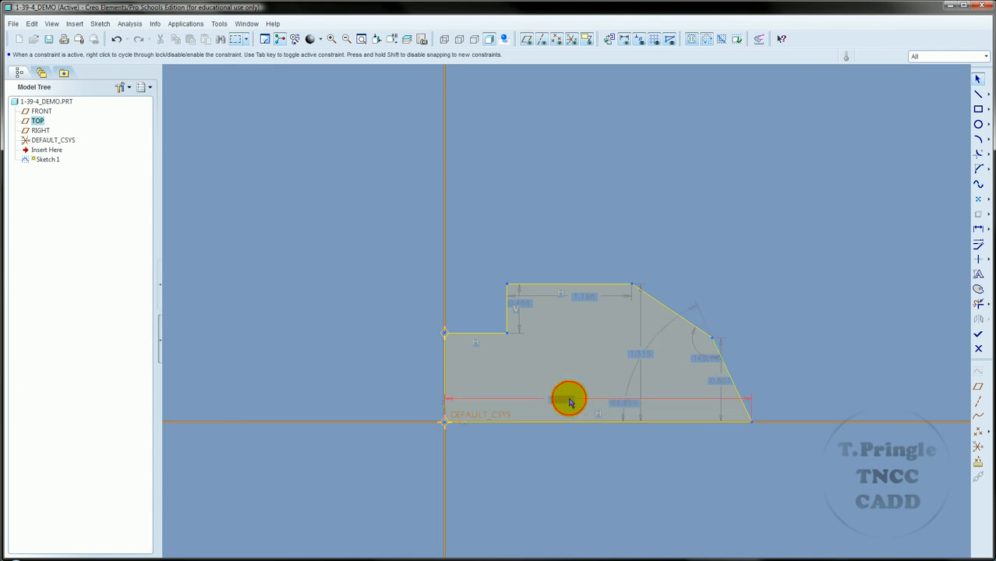
type("3.62")
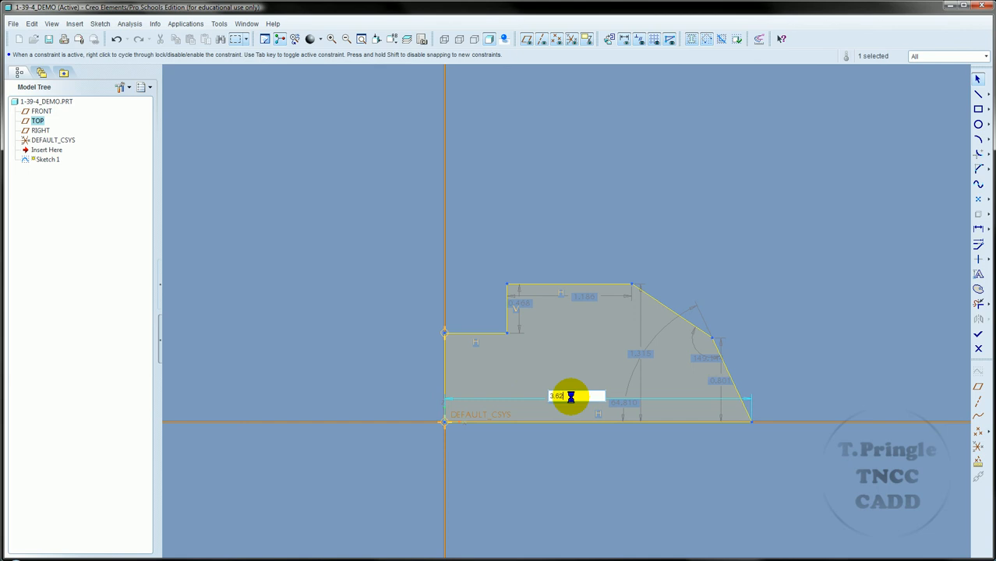
key("Return")
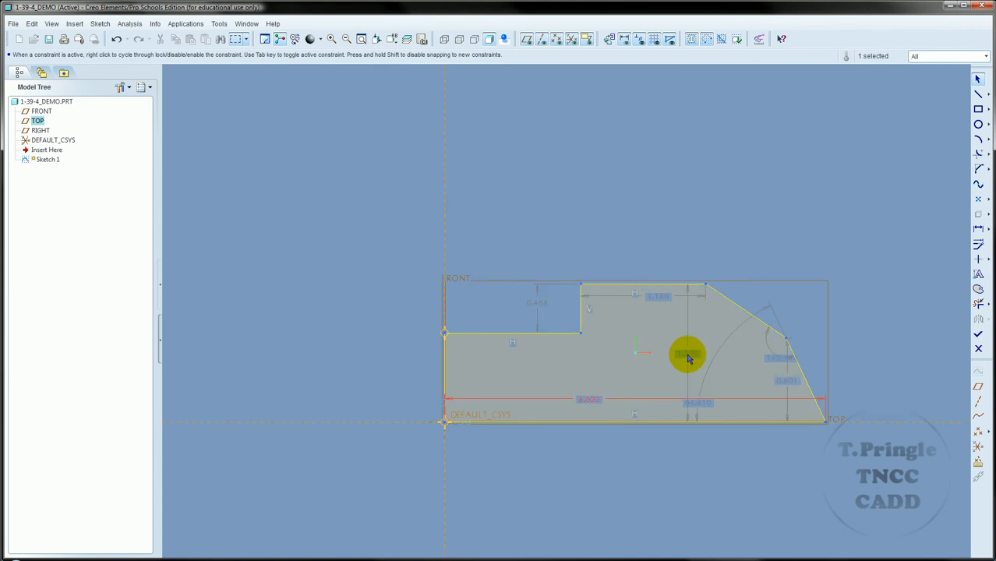
double_click(690, 353)
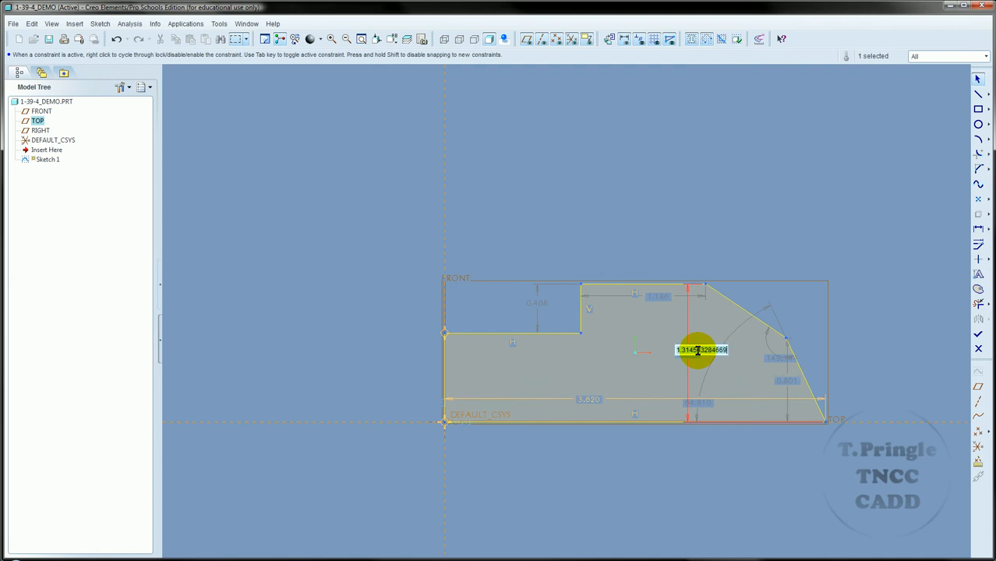
type("2")
key("Return")
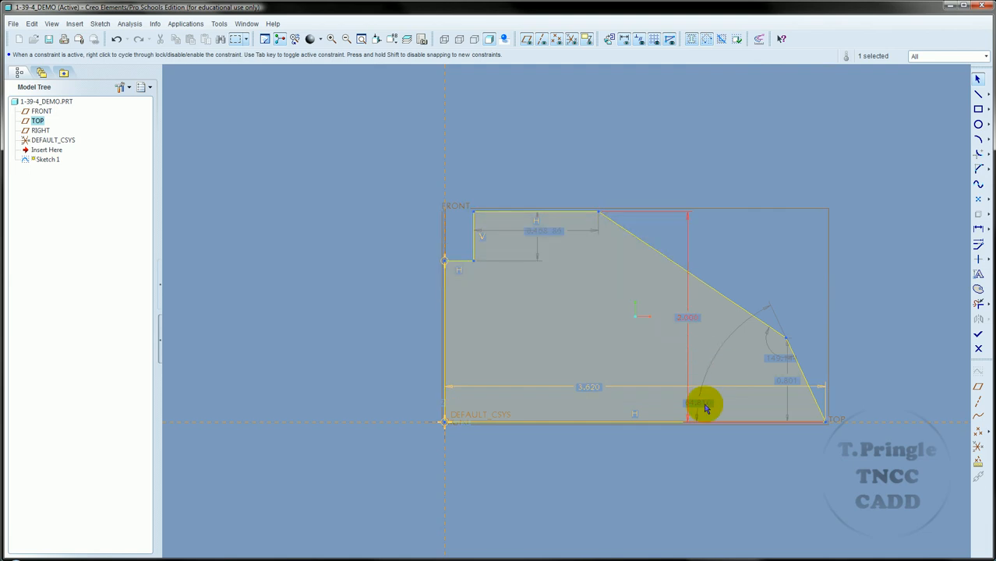
Set the angle between the base and lower slanted edge to 60 degrees and move the step's vertical edge to about 0.5 right of the vertical axis.
double_click(706, 408)
type("60")
key("Return")
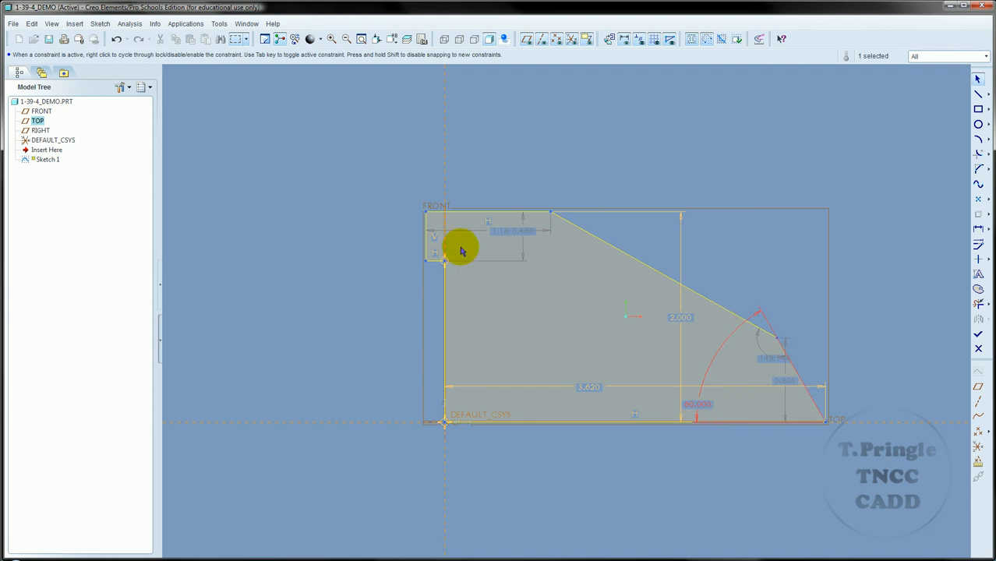
left_click(427, 234)
left_click_drag(426, 233, 499, 232)
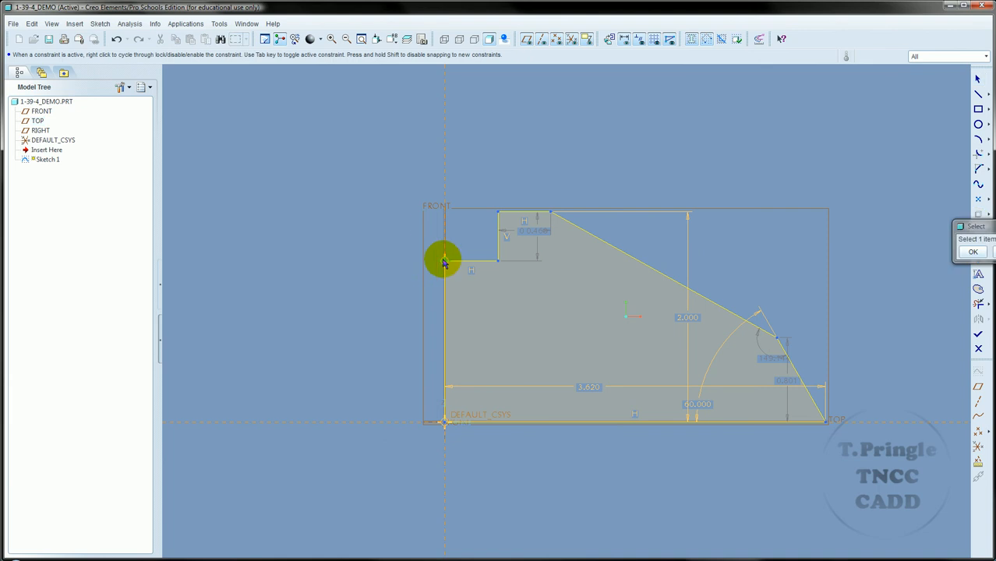
Dimension the horizontal distance from the vertical axis to the outer end of the profile's top edge as 1.63.
left_click(552, 212)
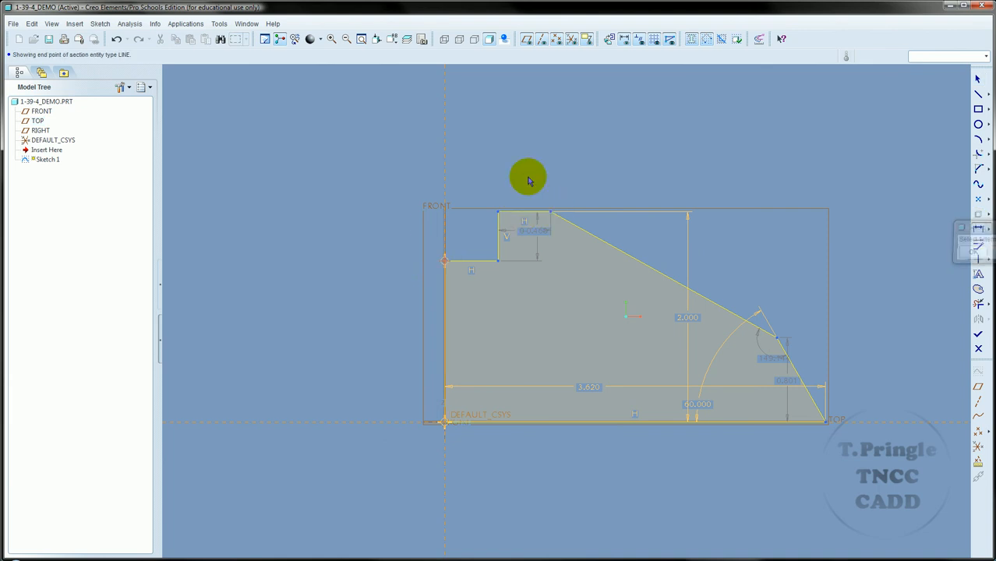
middle_click(512, 161)
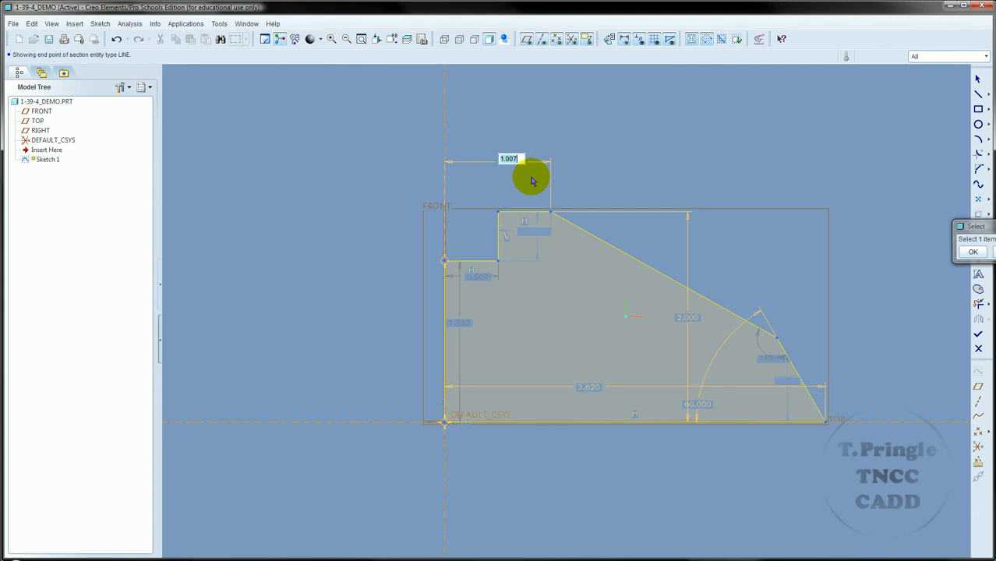
type("1.63")
key("Return")
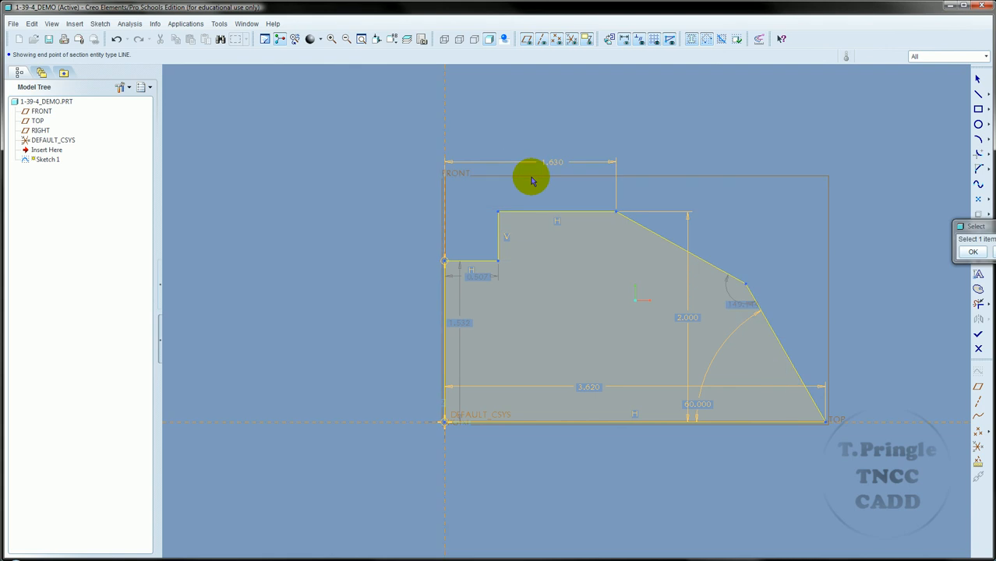
left_click(479, 282)
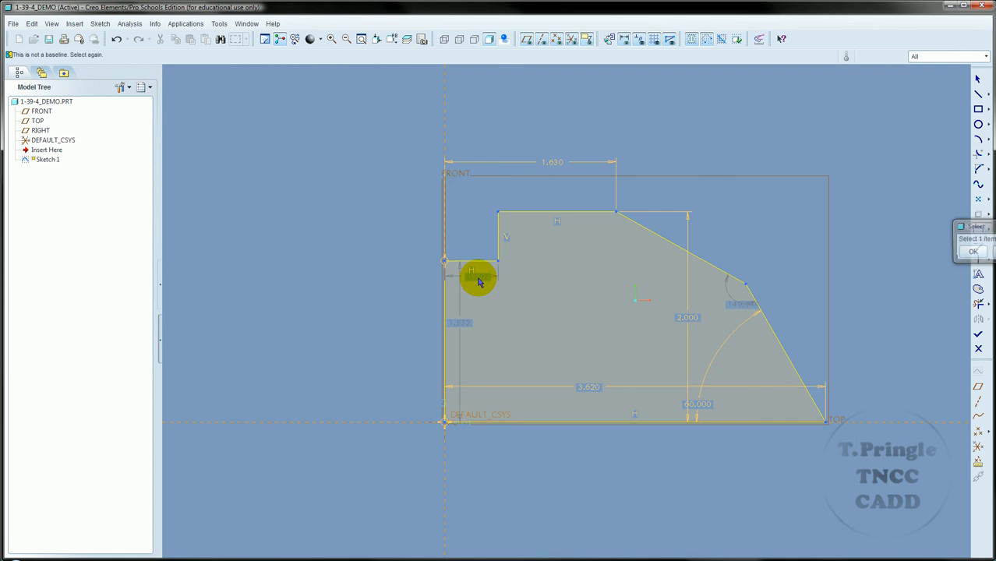
left_click(973, 251)
Set the width of the lower step beside the vertical axis to 0.75 and its height above the base to 1.5.
left_click(485, 276)
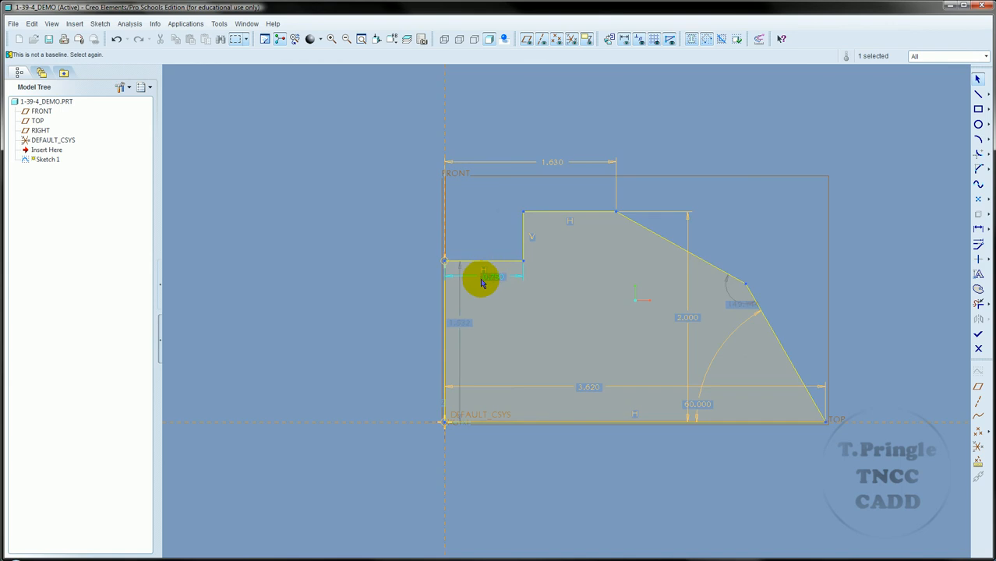
double_click(460, 324)
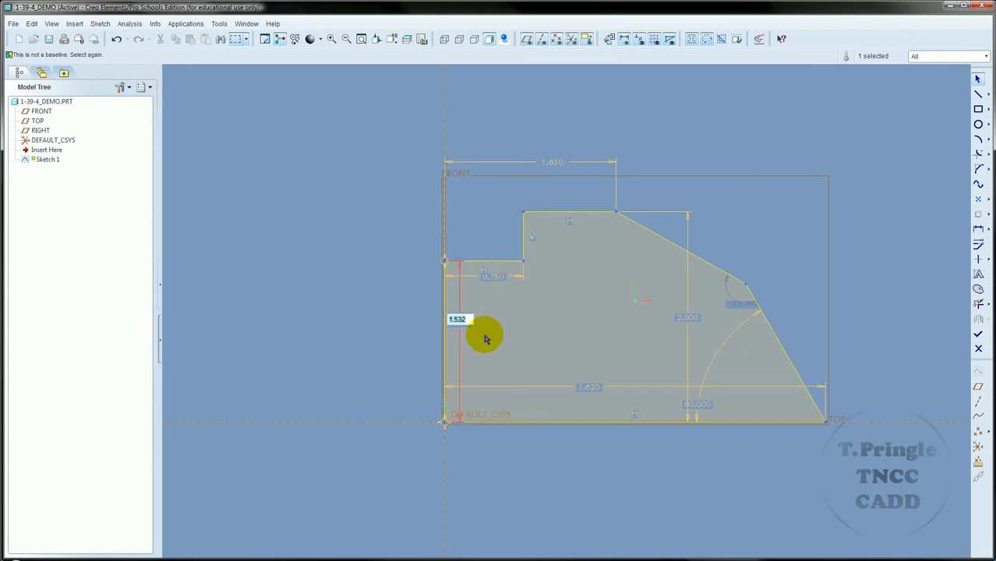
type("1.5")
key("Return")
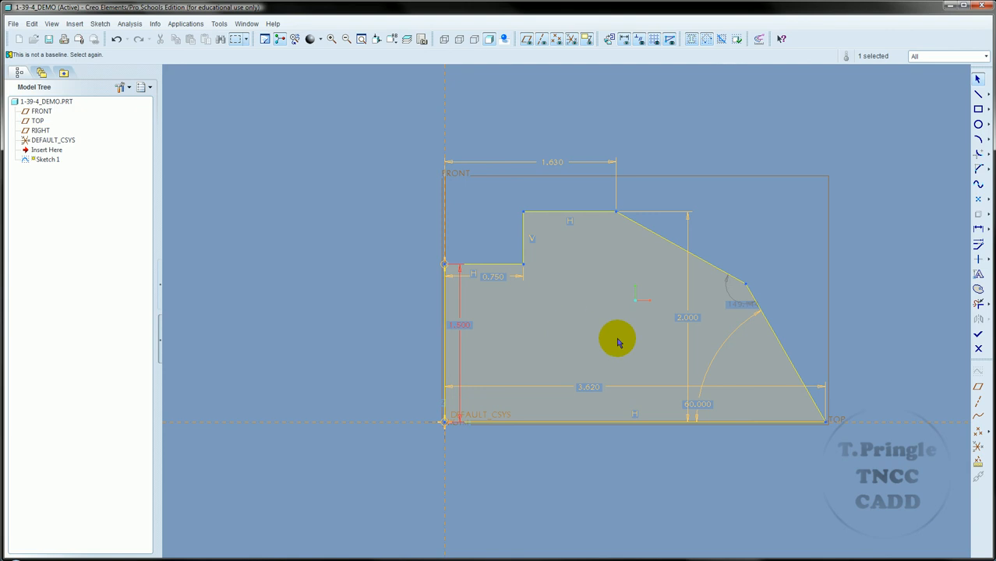
Dimension the angle between the top edge and the upper slanted edge as 30 degrees, and show the sketch in the default 3D orientation.
left_click(979, 230)
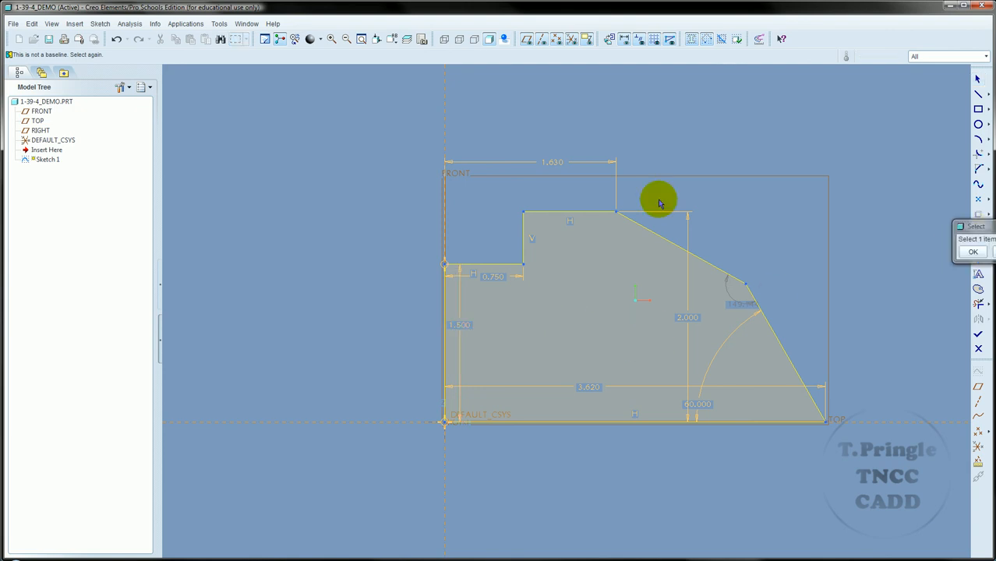
left_click(591, 213)
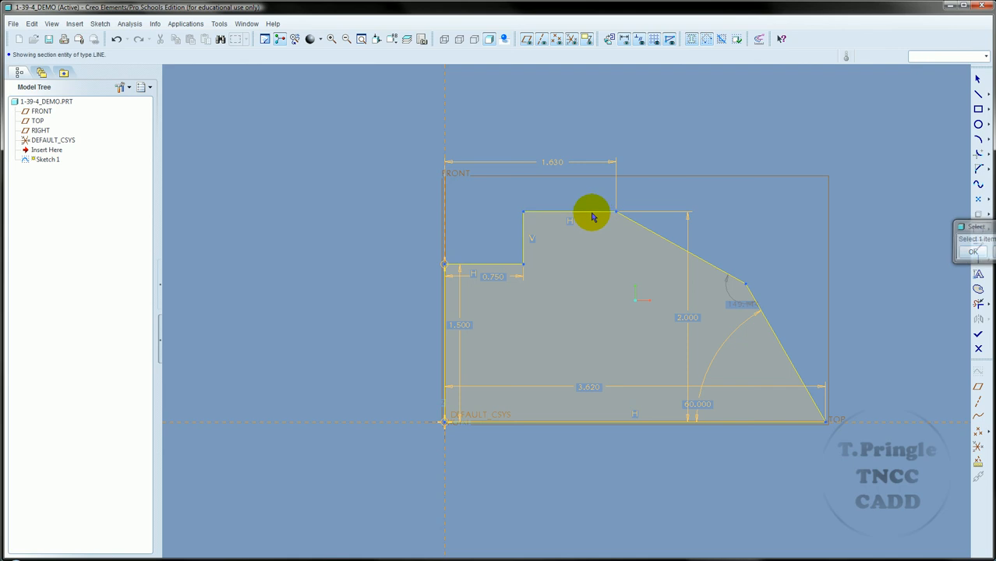
left_click(657, 239)
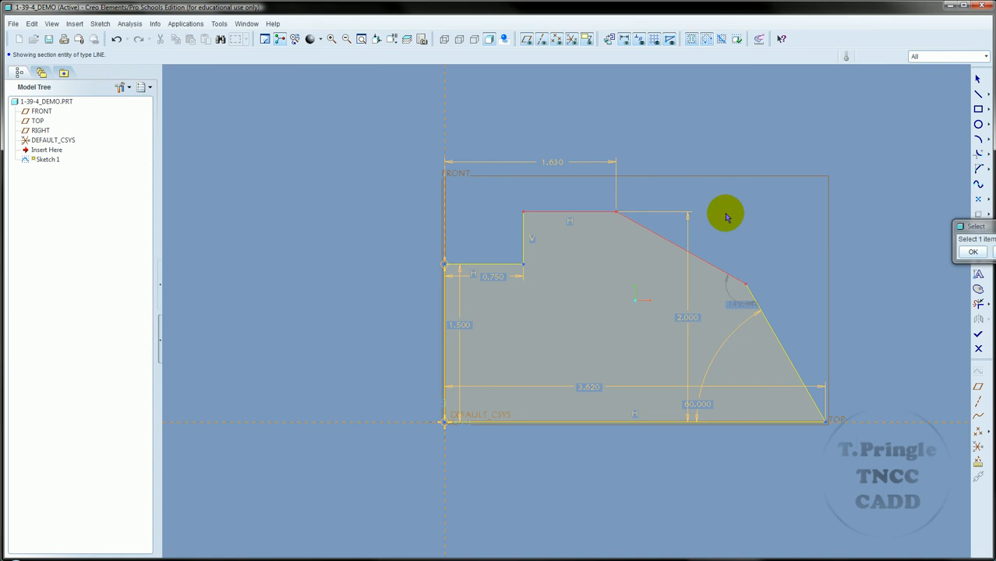
middle_click(731, 243)
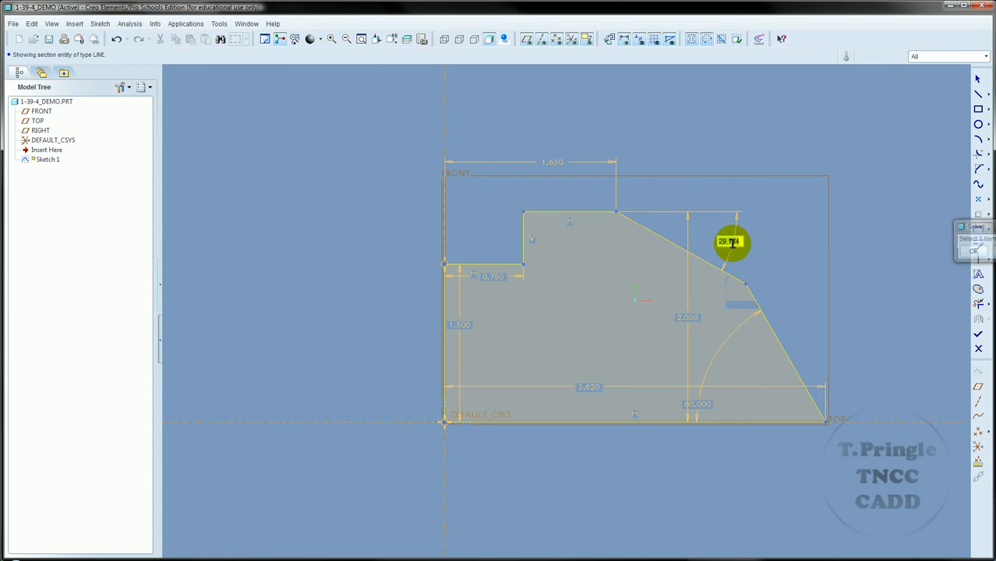
type("30")
key("Return")
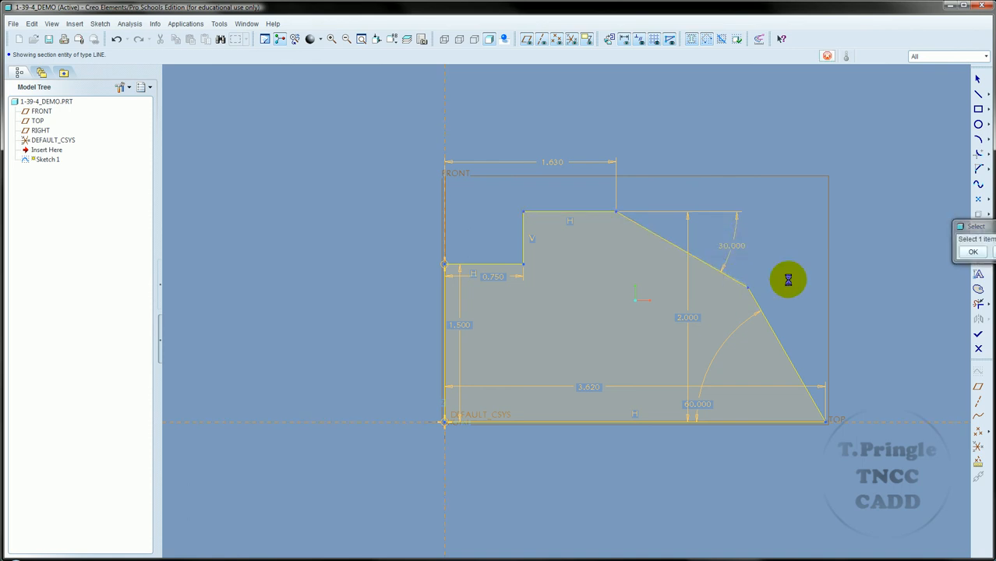
left_click(972, 252)
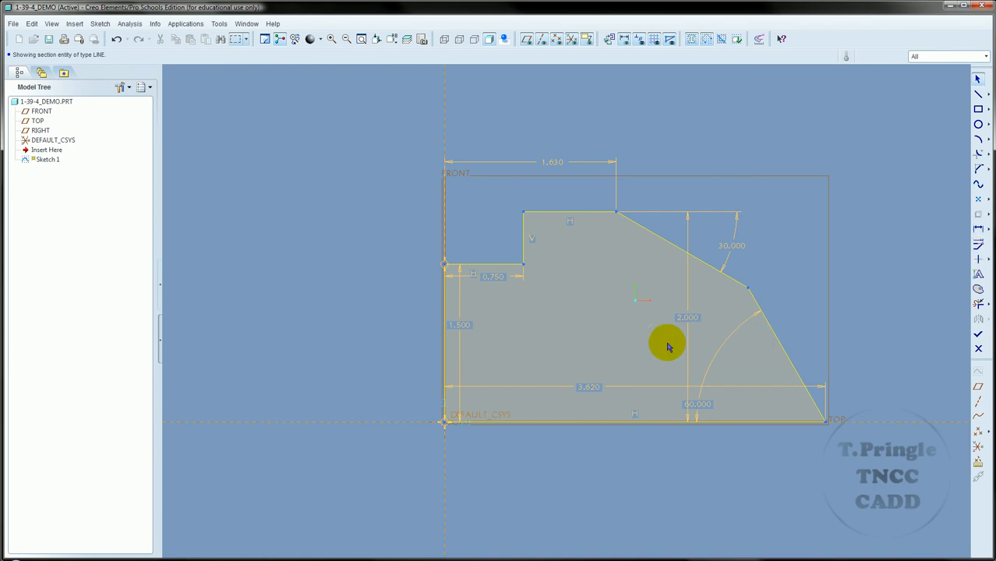
key("ctrl+d")
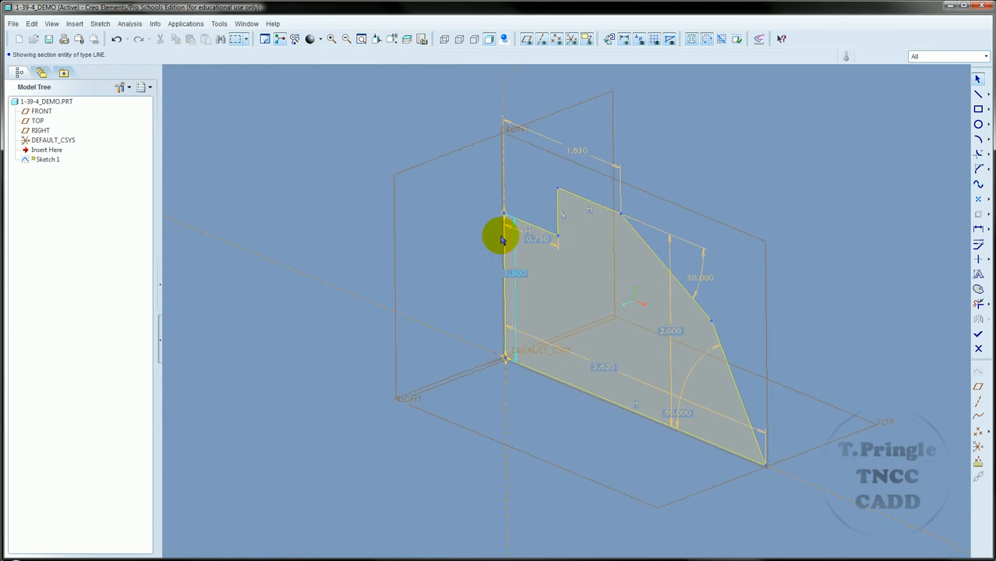
Finish the profile sketch and extrude it as a solid to a depth of 1.5.
left_click(979, 334)
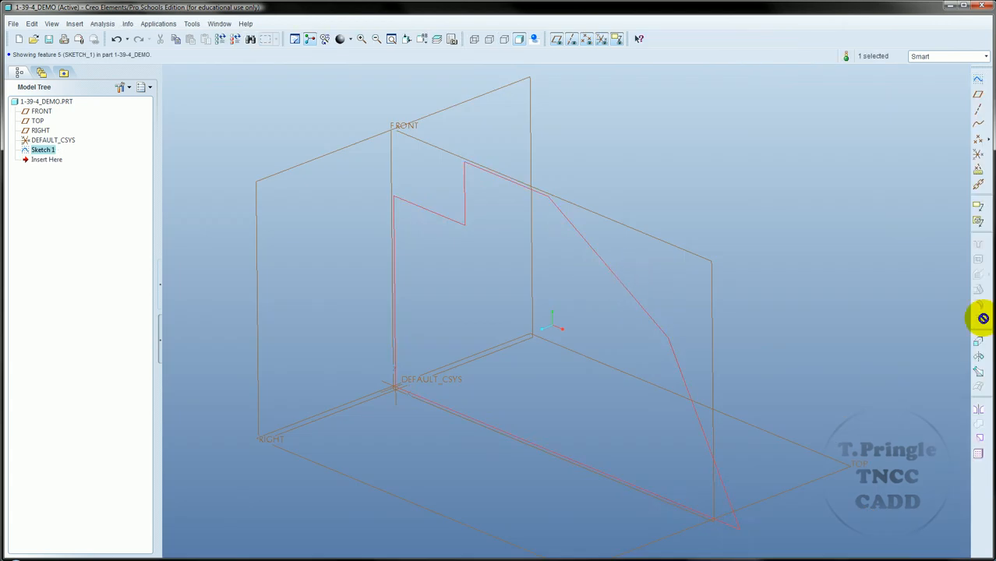
left_click(978, 340)
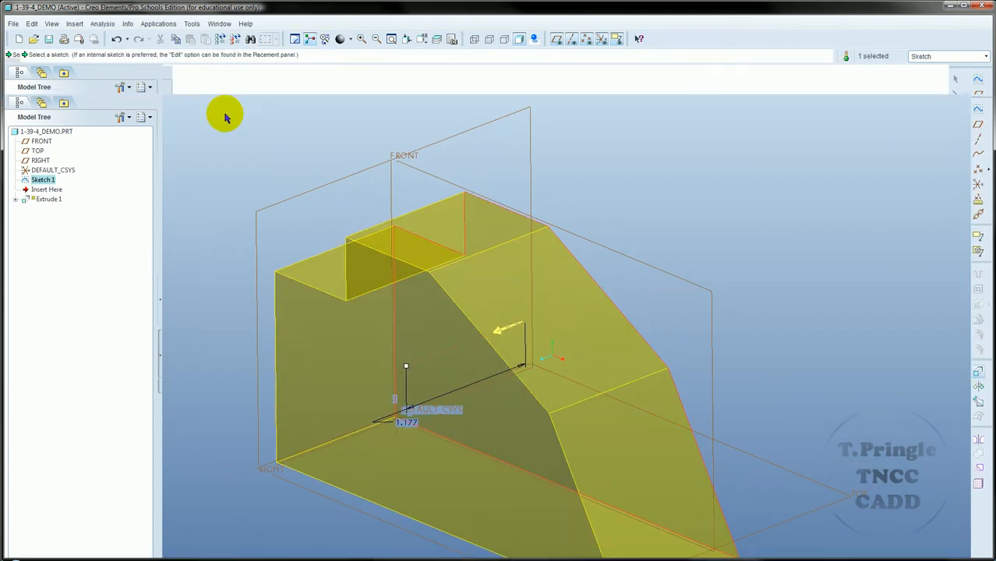
left_click(420, 405)
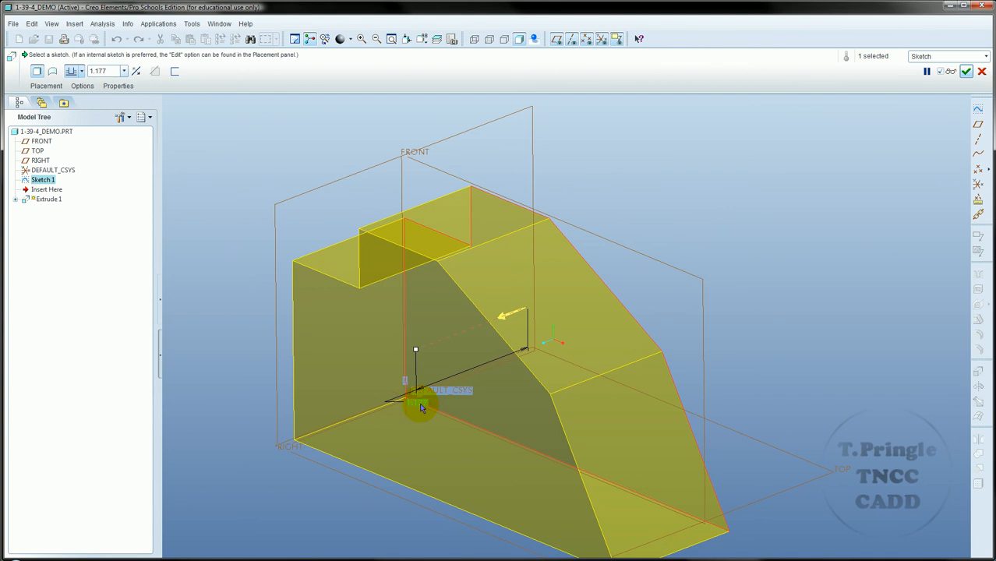
left_click(421, 407)
type("1.5")
key("Return")
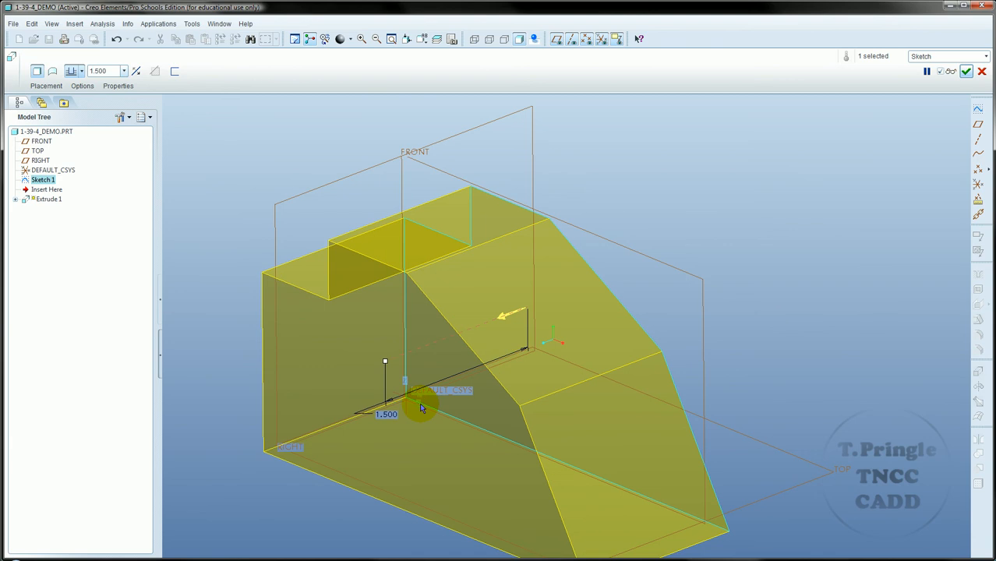
left_click(967, 71)
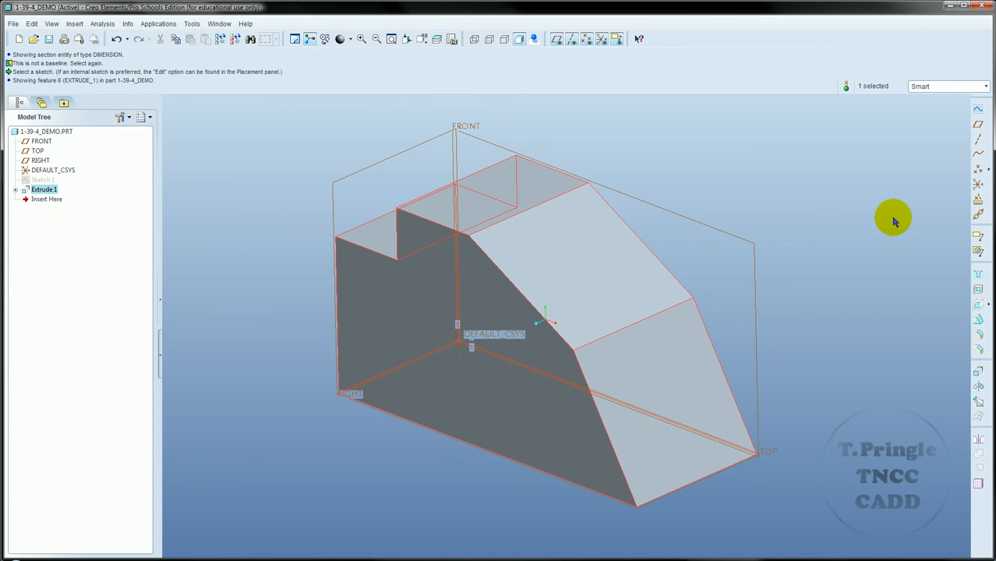
Start a Shell removing the two slanted faces, the top face, and the lower step's top and vertical faces.
left_click(980, 291)
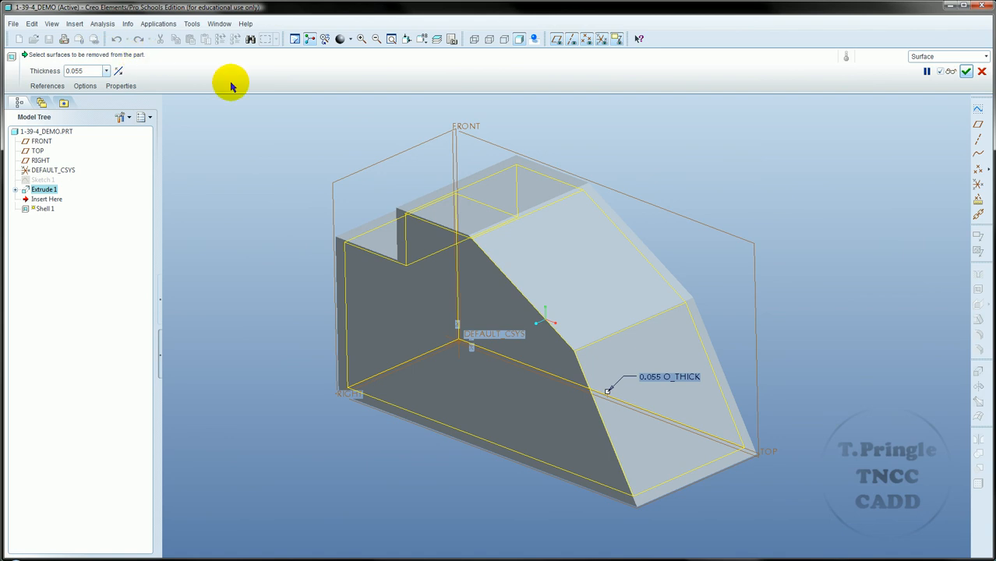
left_click(675, 346)
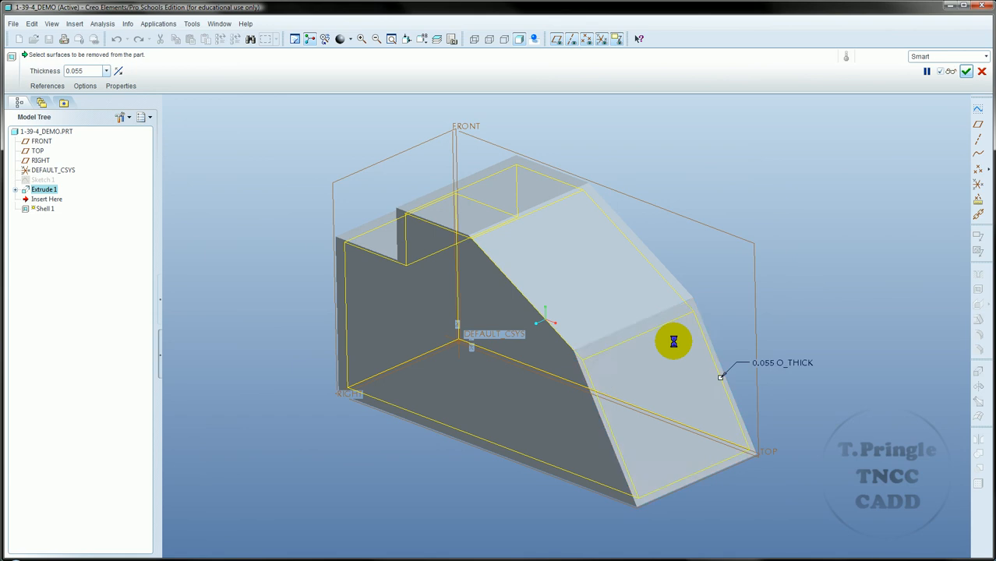
left_click(613, 273, "ctrl")
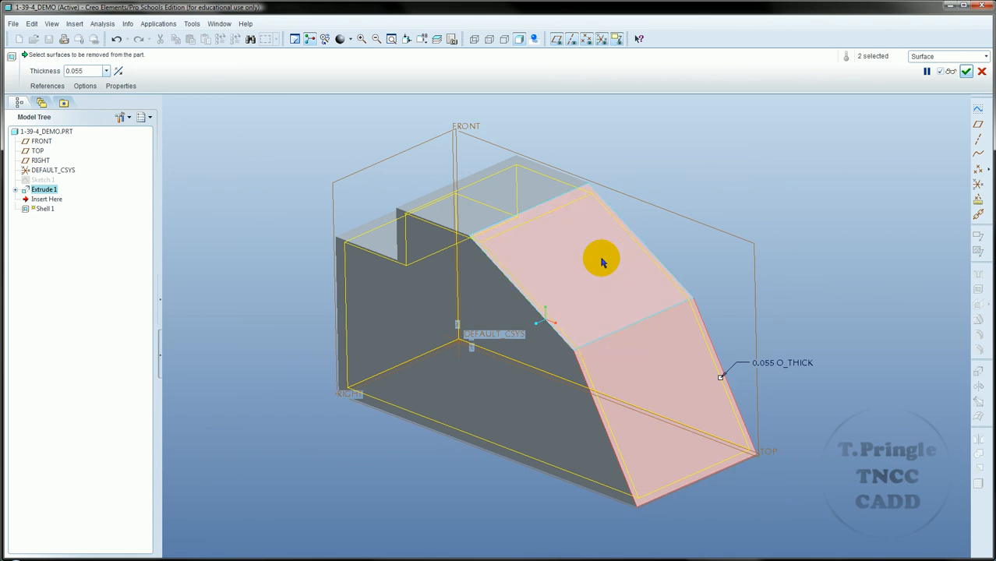
left_click(545, 192, "ctrl")
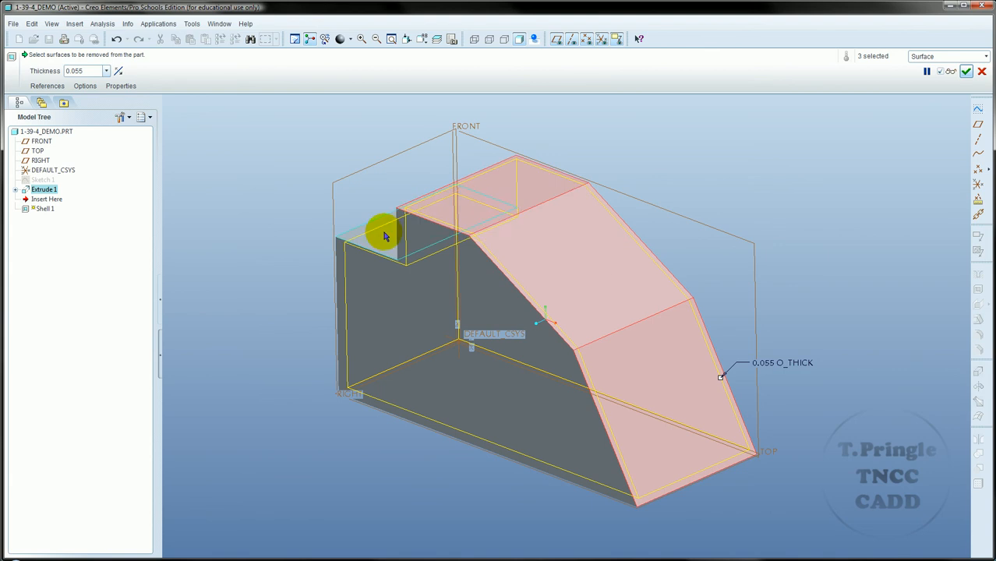
left_click(381, 234, "ctrl")
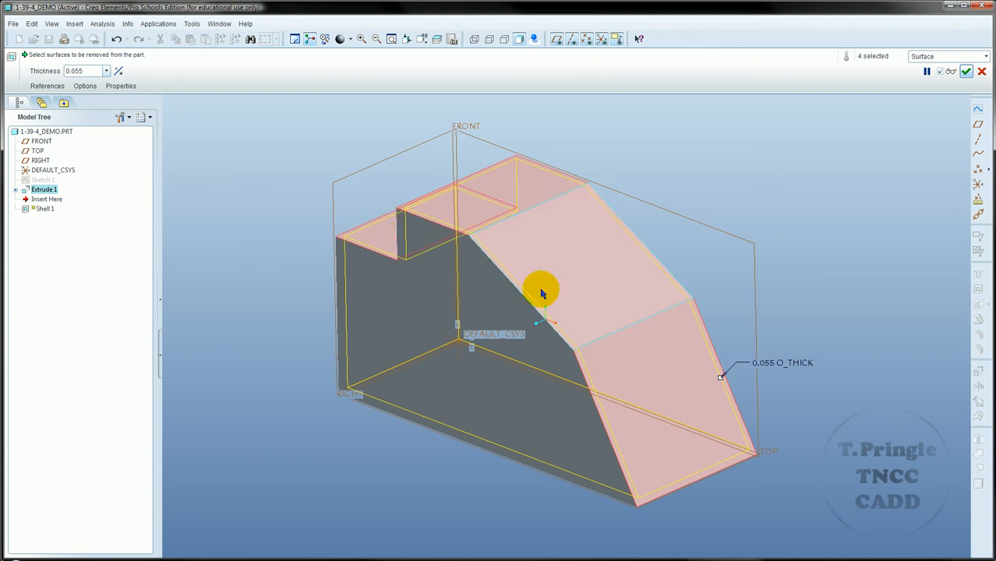
middle_click_drag(542, 294, 541, 292)
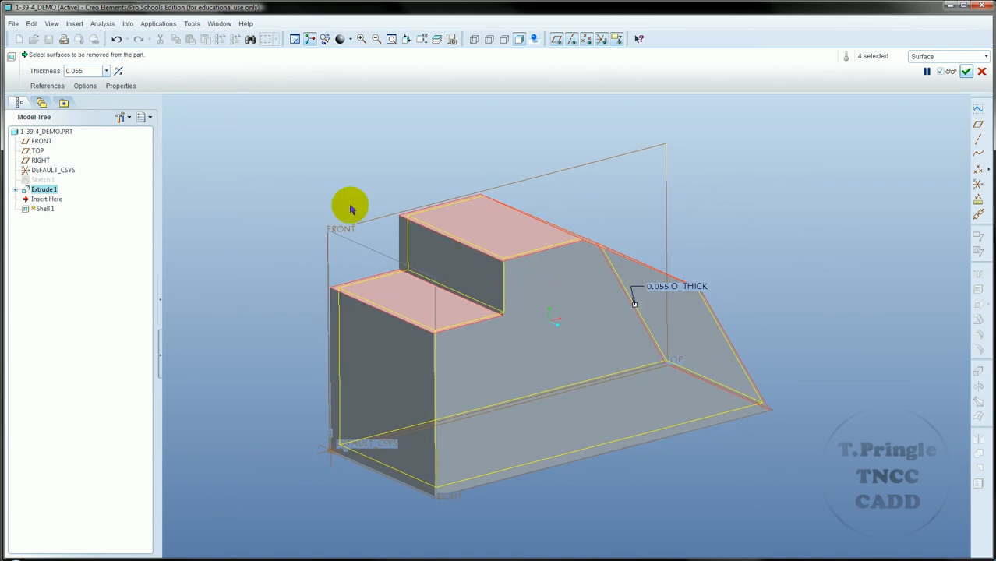
left_click(438, 255, "ctrl")
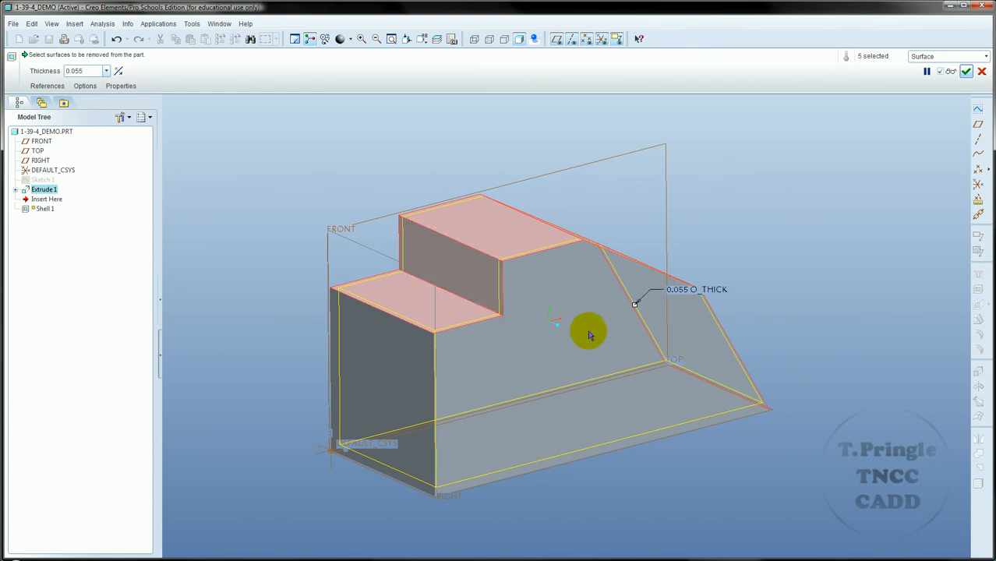
Set the shell wall thickness to 0.25 and complete the shell.
middle_click_drag(587, 331, 582, 338)
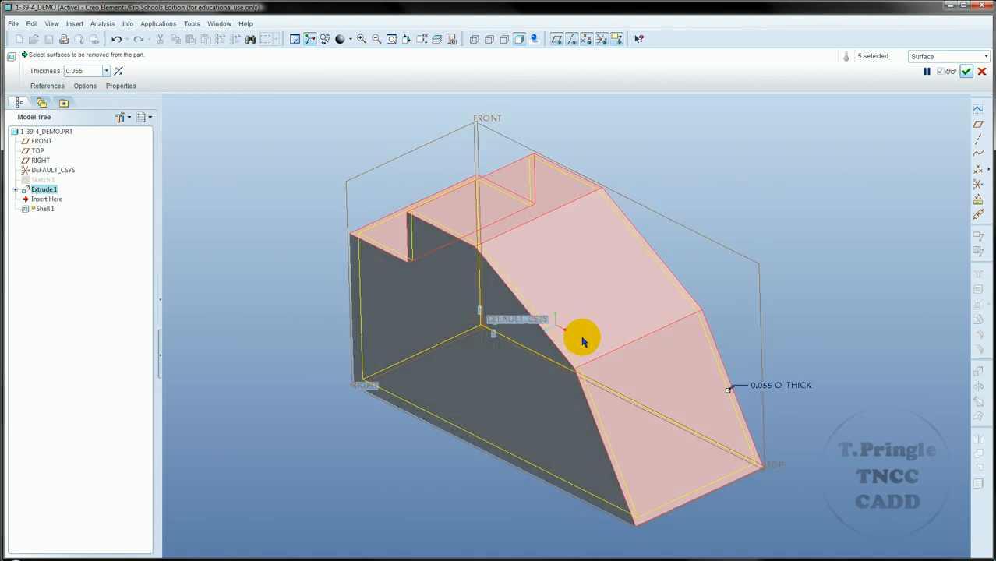
double_click(774, 385)
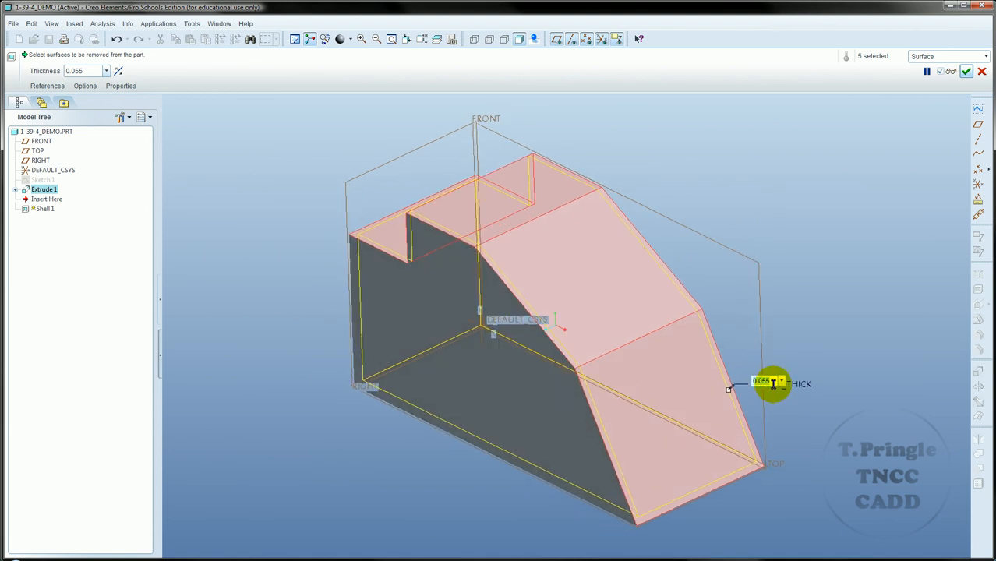
type("25")
key("Return")
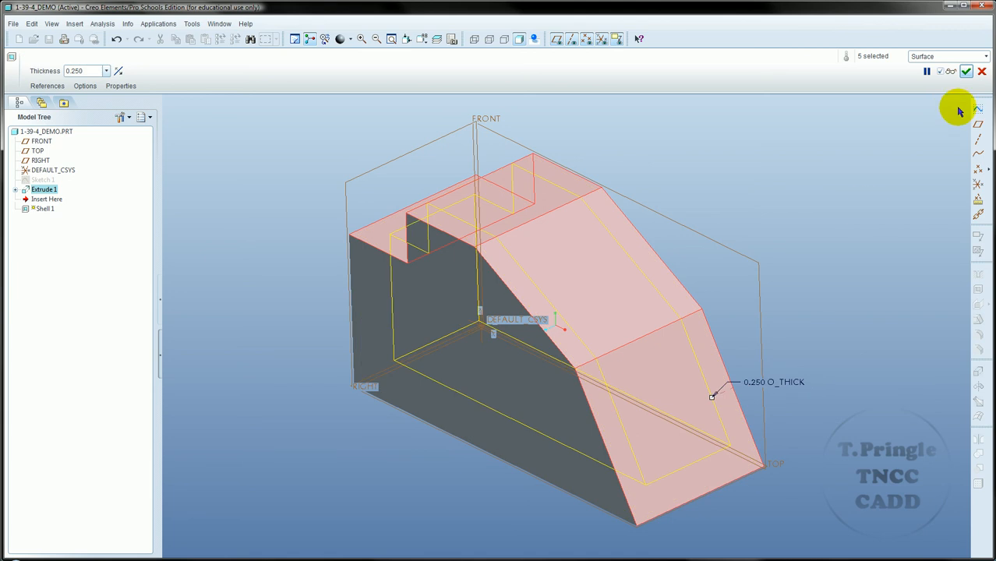
left_click(967, 71)
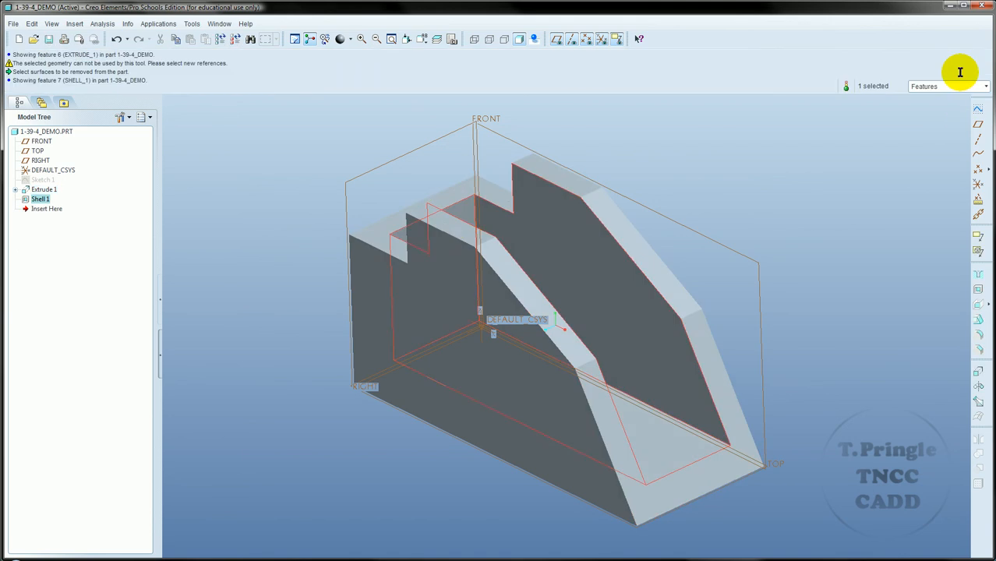
Place a linear hole on the near wall's outer face, with the vertical end edge and bottom edge as offset references.
middle_click_drag(657, 207, 663, 398)
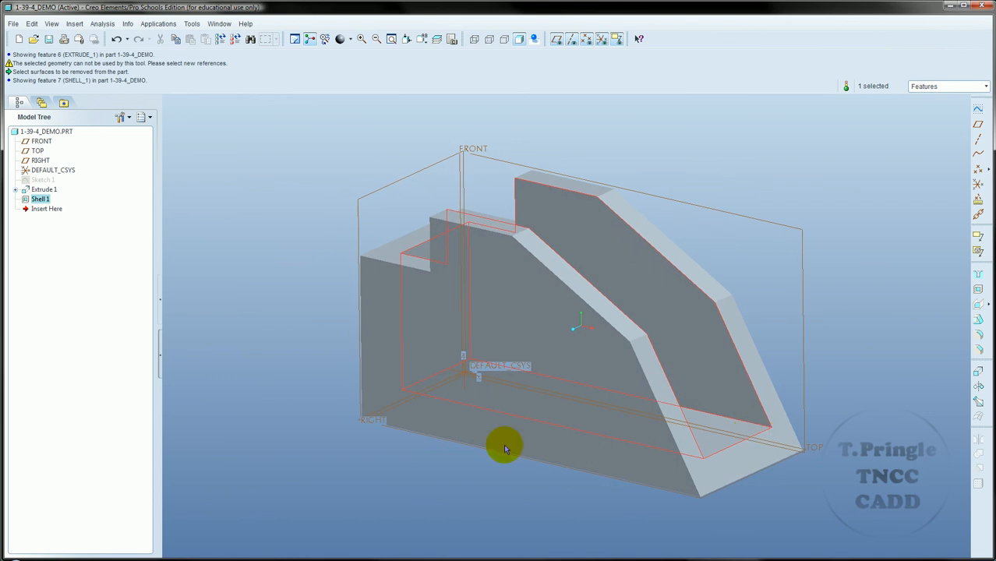
left_click(978, 274)
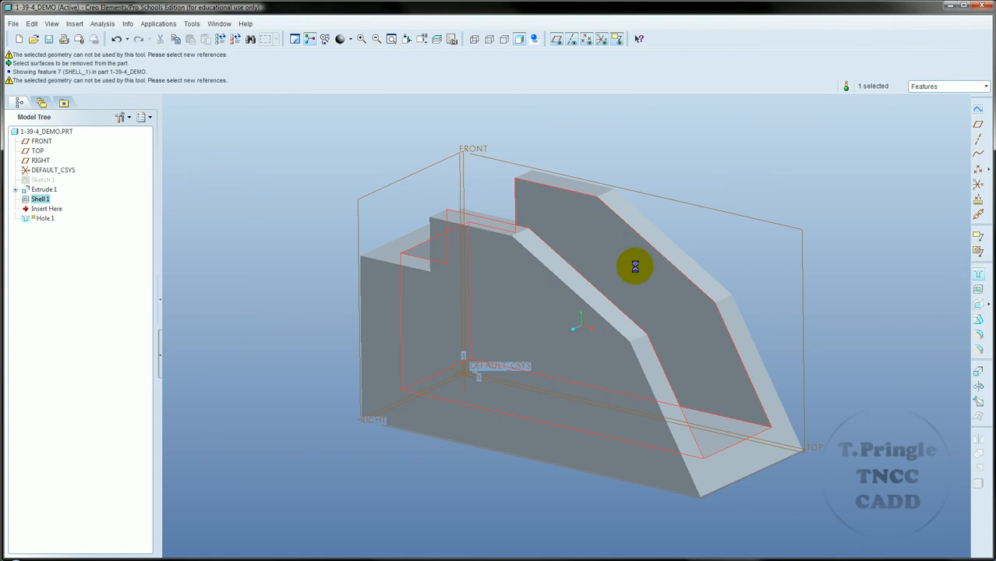
left_click(497, 299)
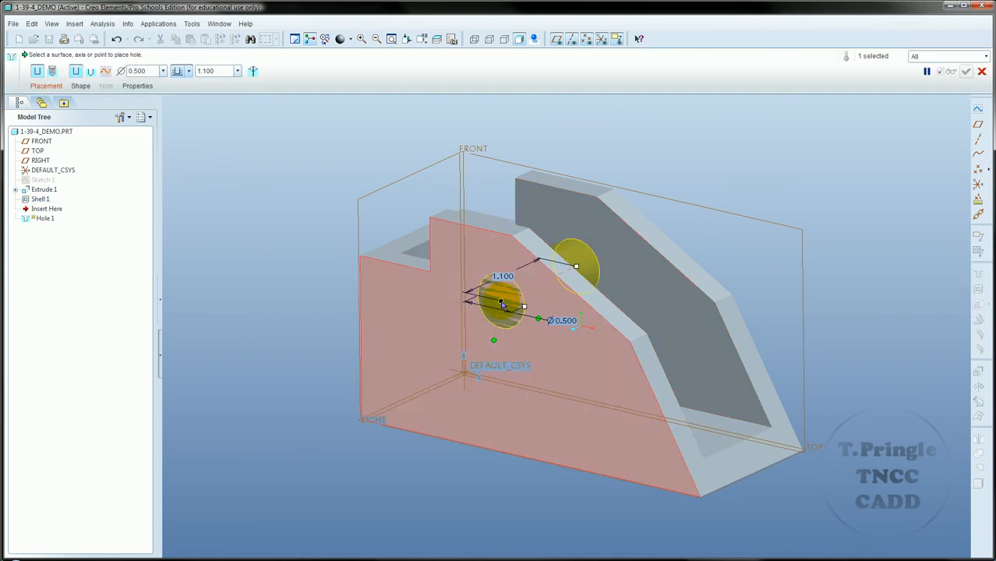
left_click(36, 86)
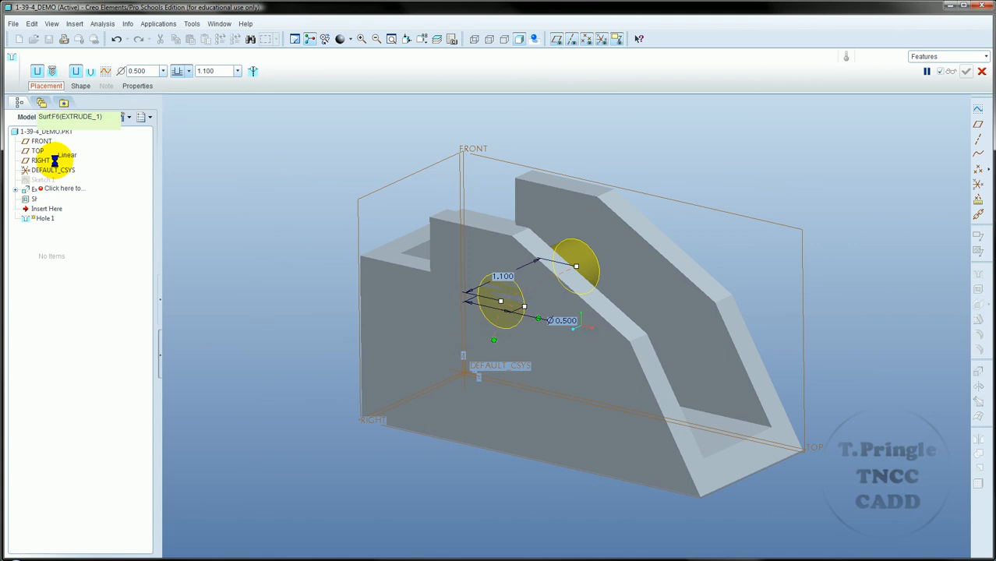
left_click(86, 199)
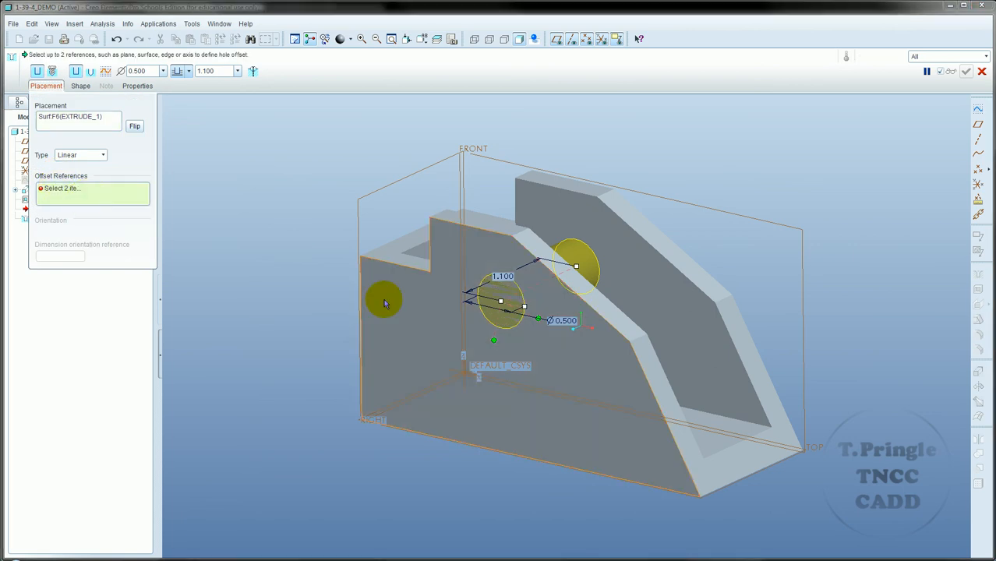
left_click(361, 334)
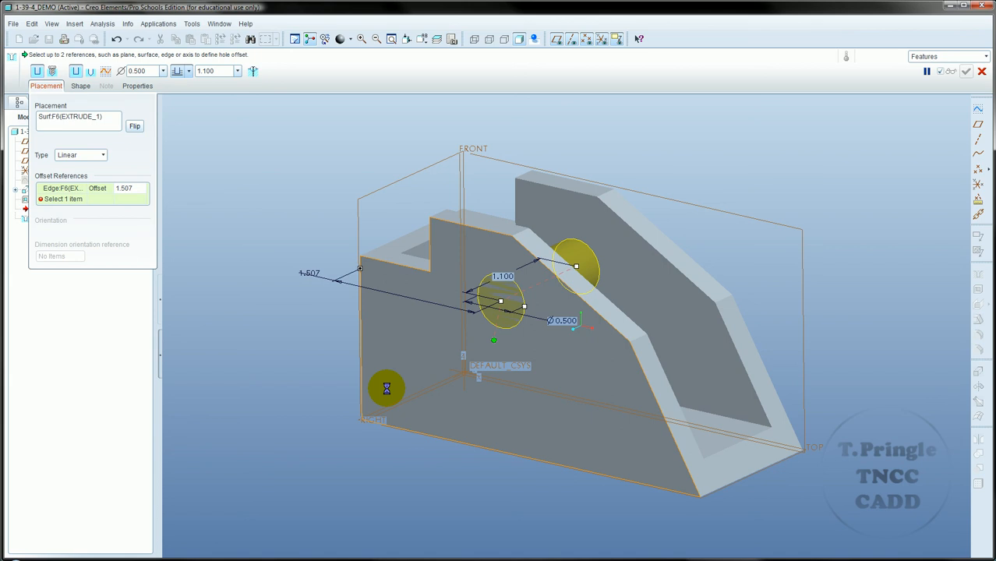
left_click(441, 439, "ctrl")
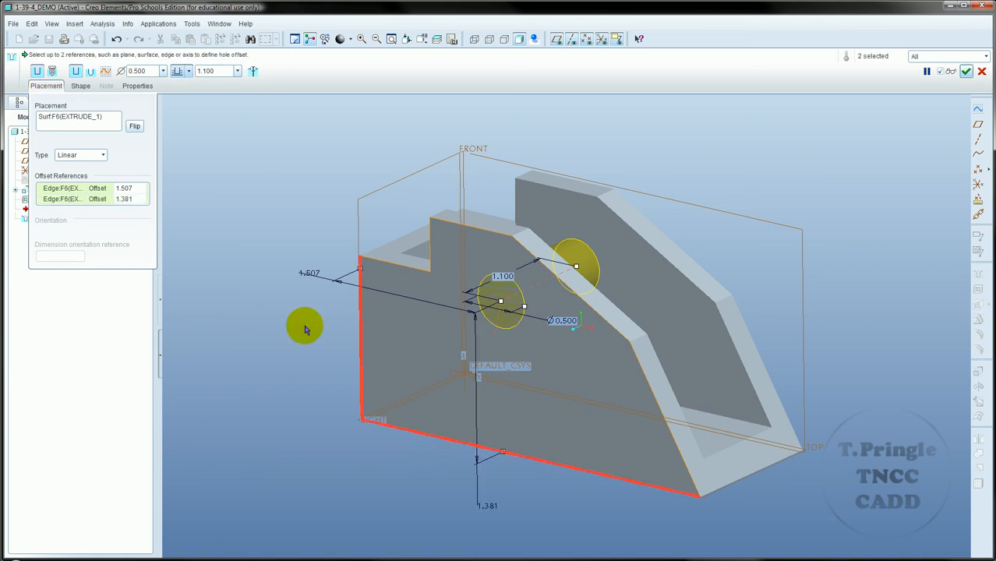
Set the hole's offset to 1.5 from the vertical end edge and 1 from the bottom edge.
double_click(309, 271)
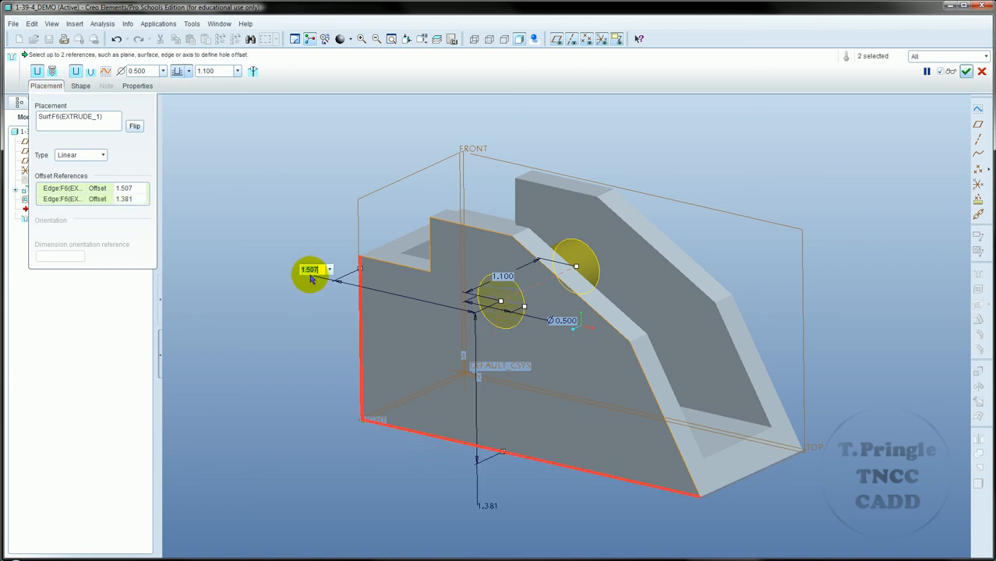
type("1.5")
key("Return")
double_click(482, 500)
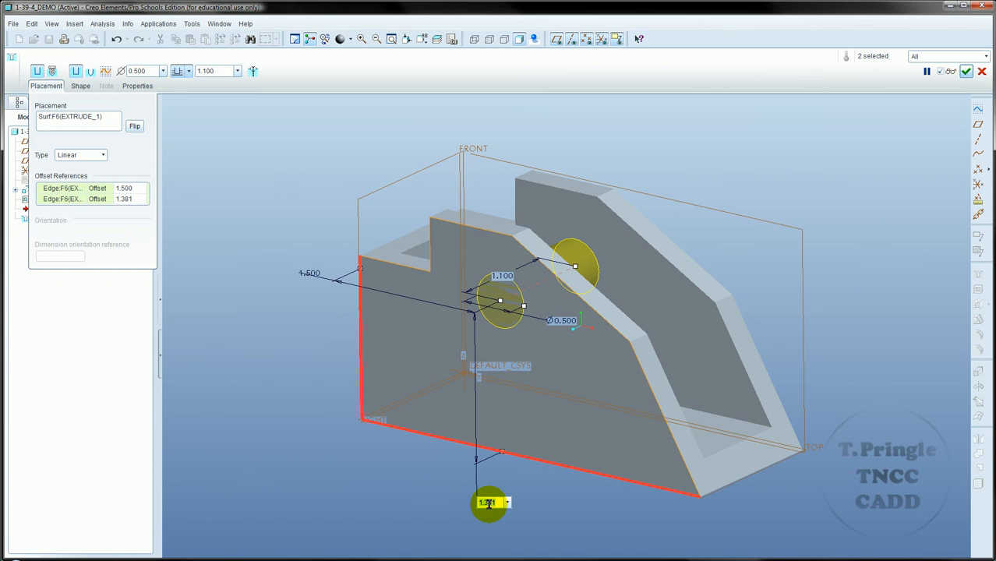
type("1")
key("Return")
Set the hole's diameter to 0.75 and its depth to through all, and complete the hole.
double_click(563, 364)
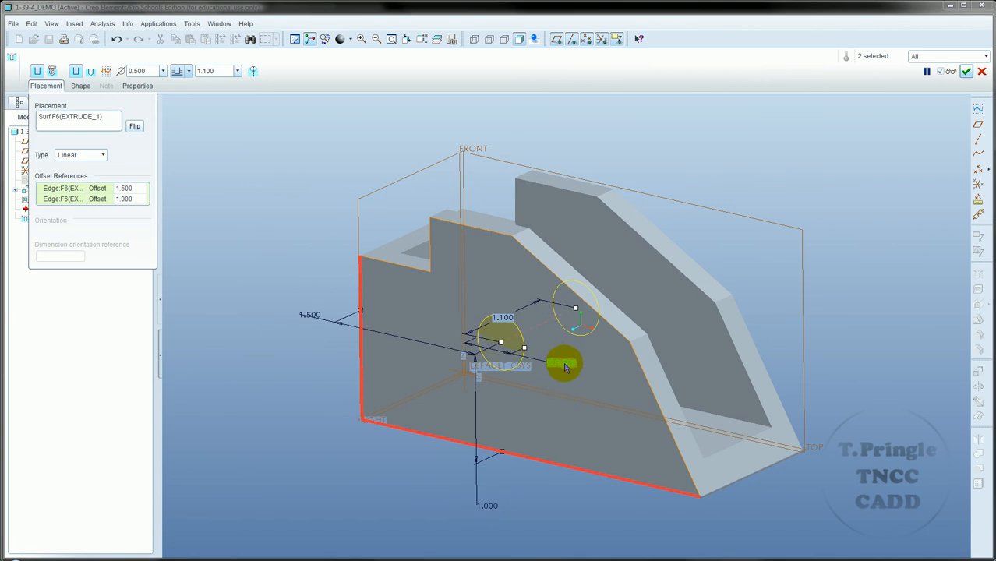
type(".75")
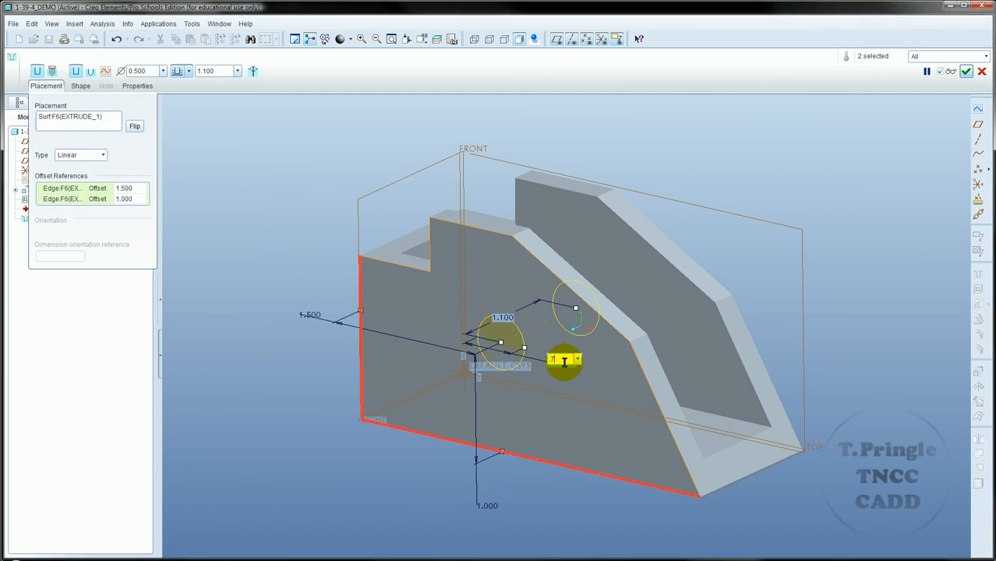
key("Return")
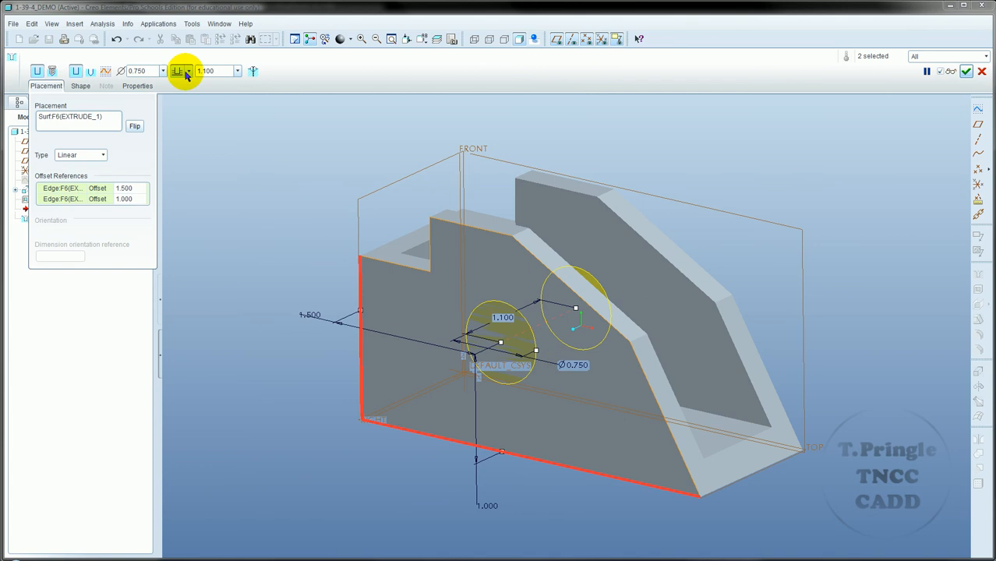
left_click(187, 72)
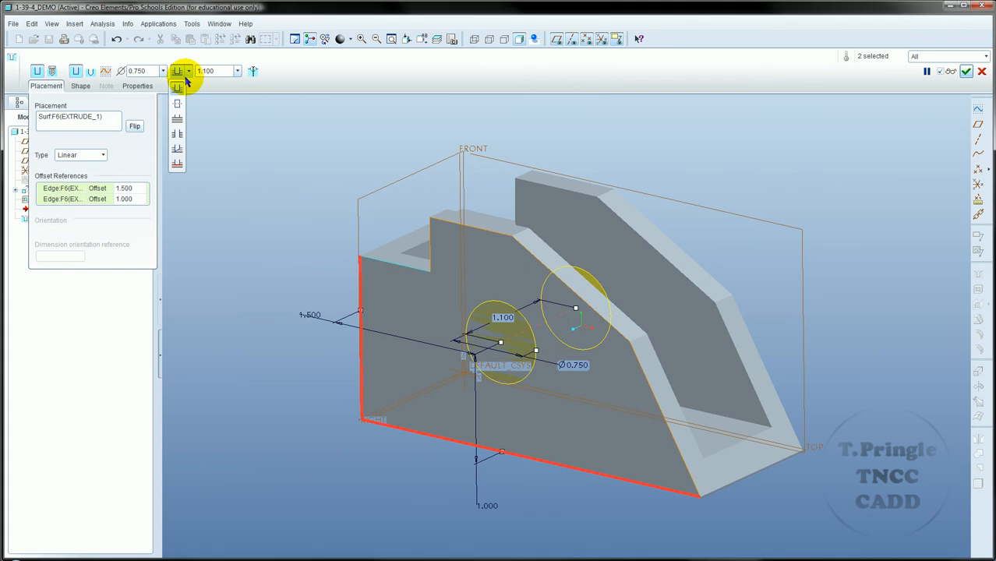
left_click(178, 135)
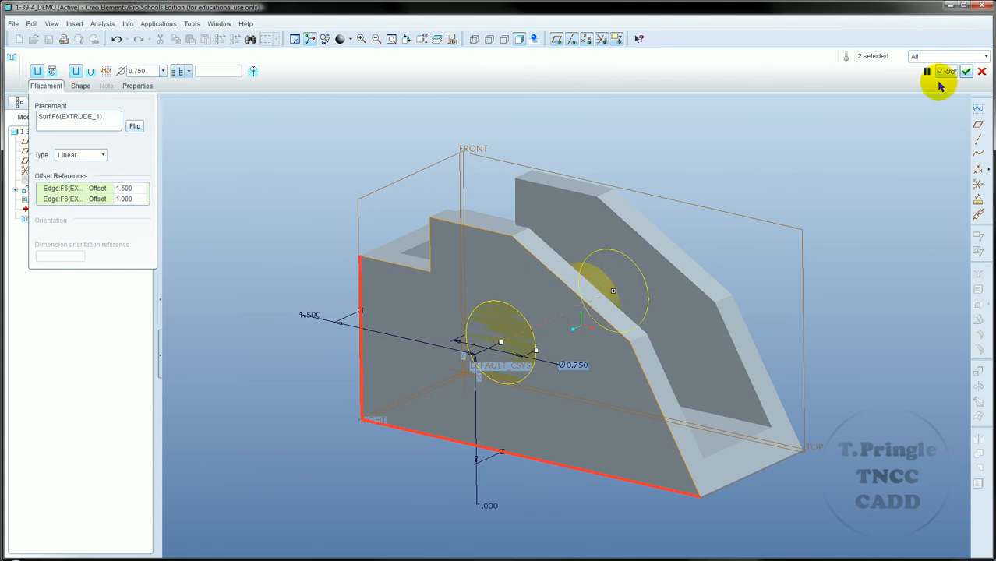
left_click(967, 72)
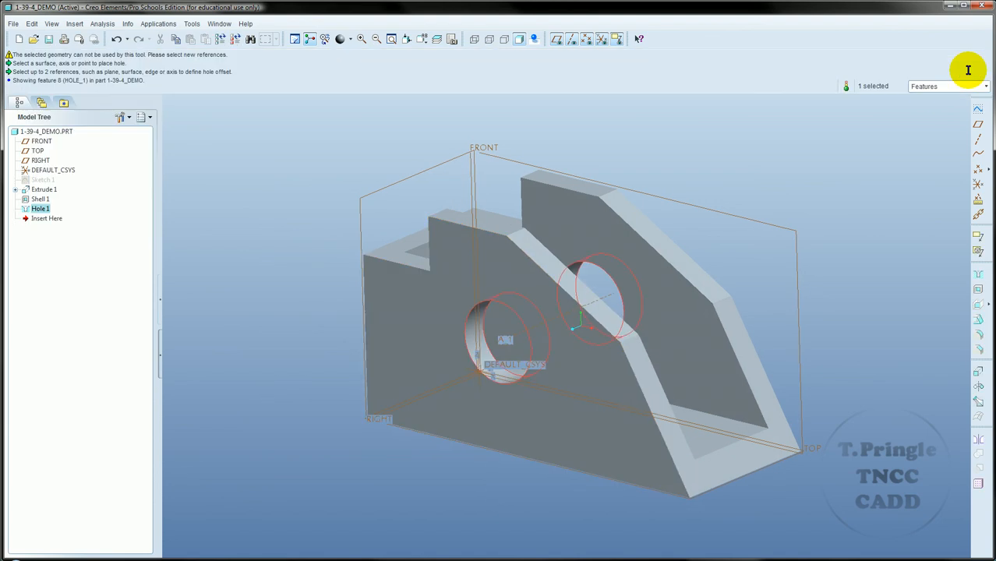